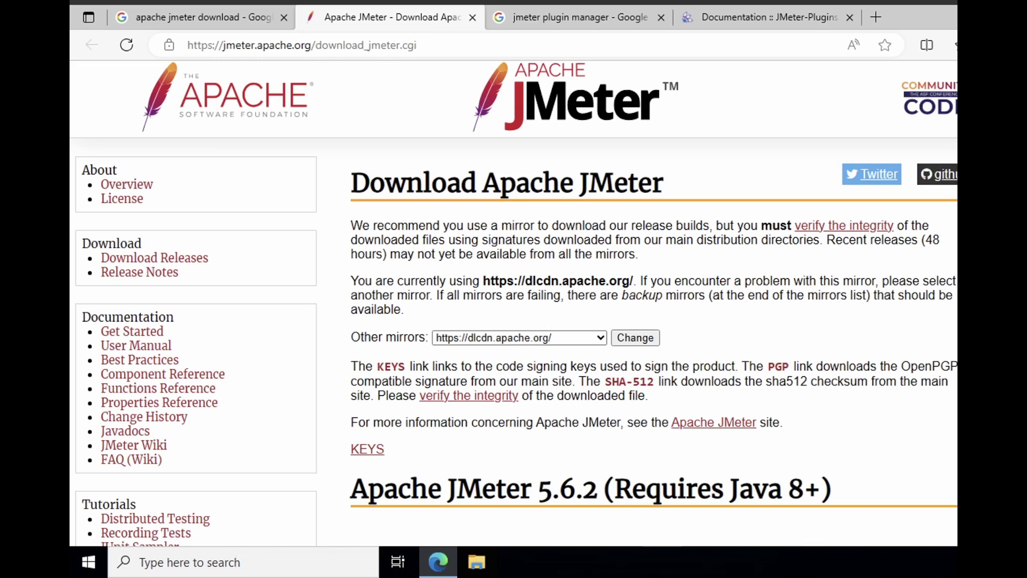
# Open a Command Prompt and run java and javac to check that the JDK is installed
pyautogui.click(243, 561)
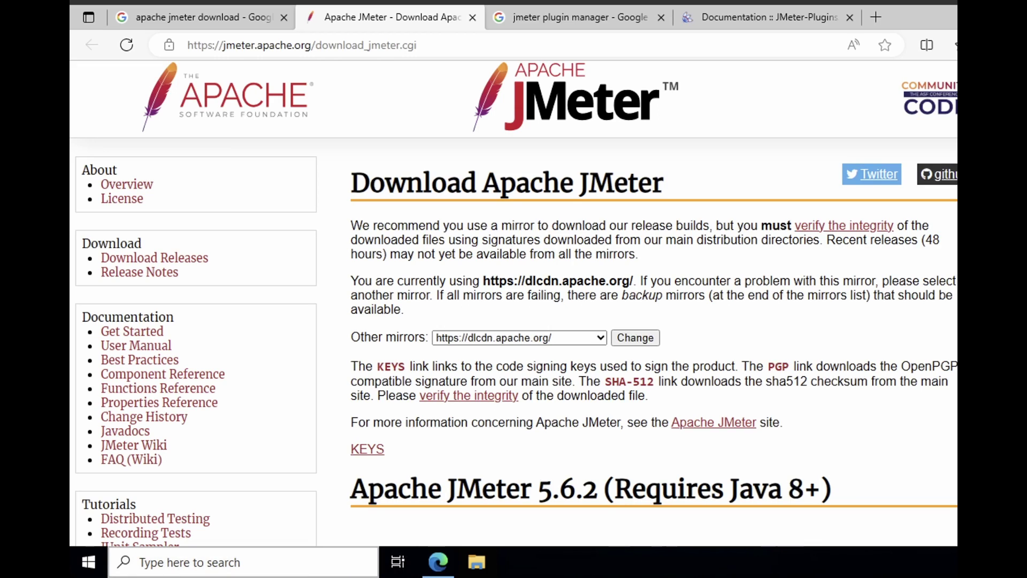
pyautogui.write('cm')
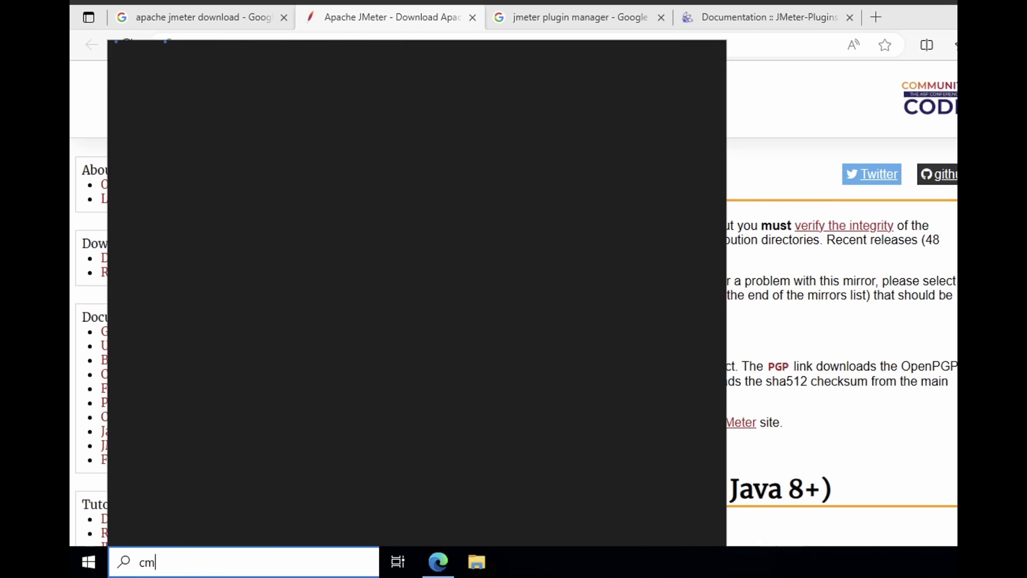
pyautogui.write('d')
pyautogui.press('Return')
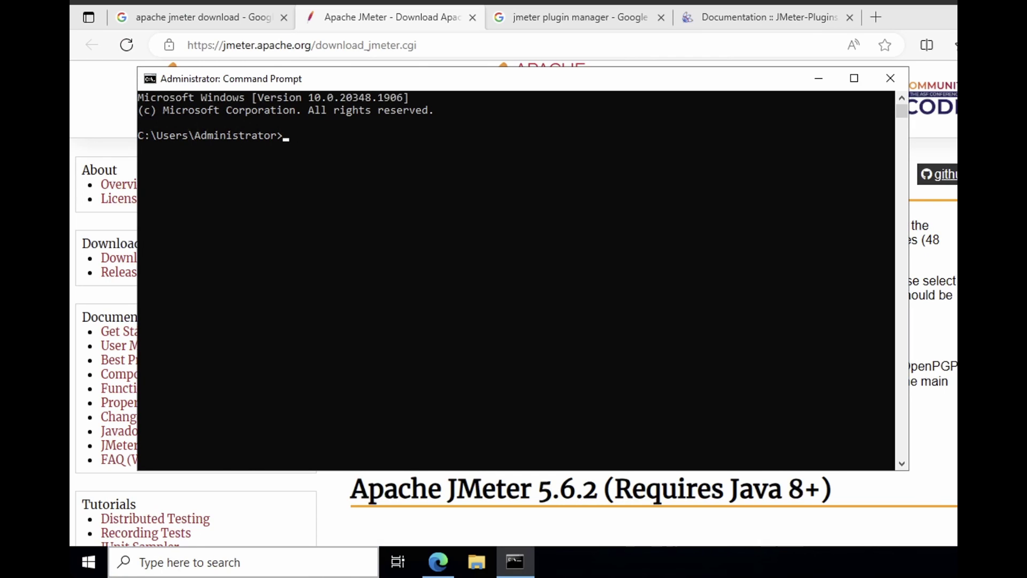
pyautogui.write('java')
pyautogui.press('Return')
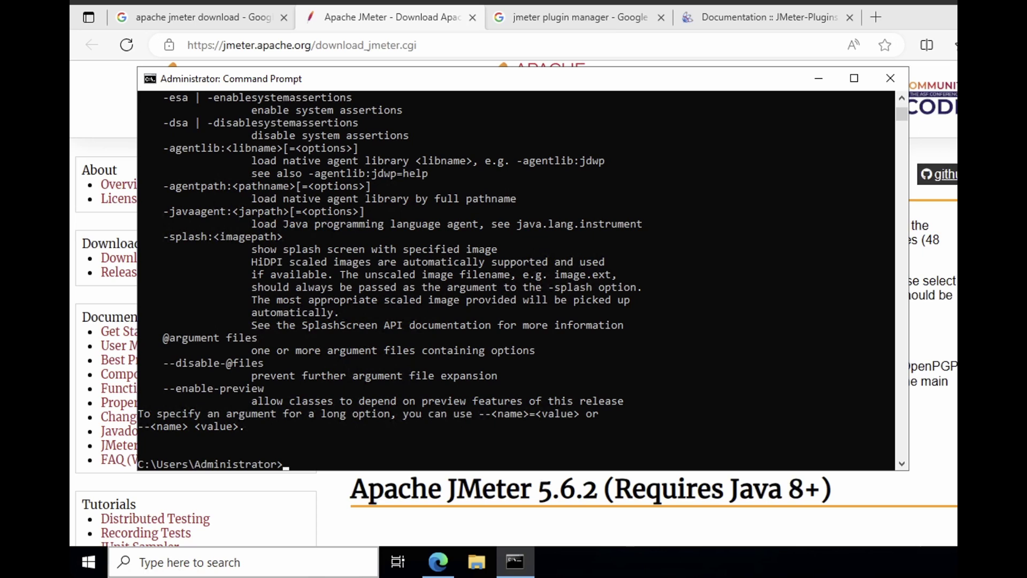
pyautogui.write('javac')
pyautogui.press('Return')
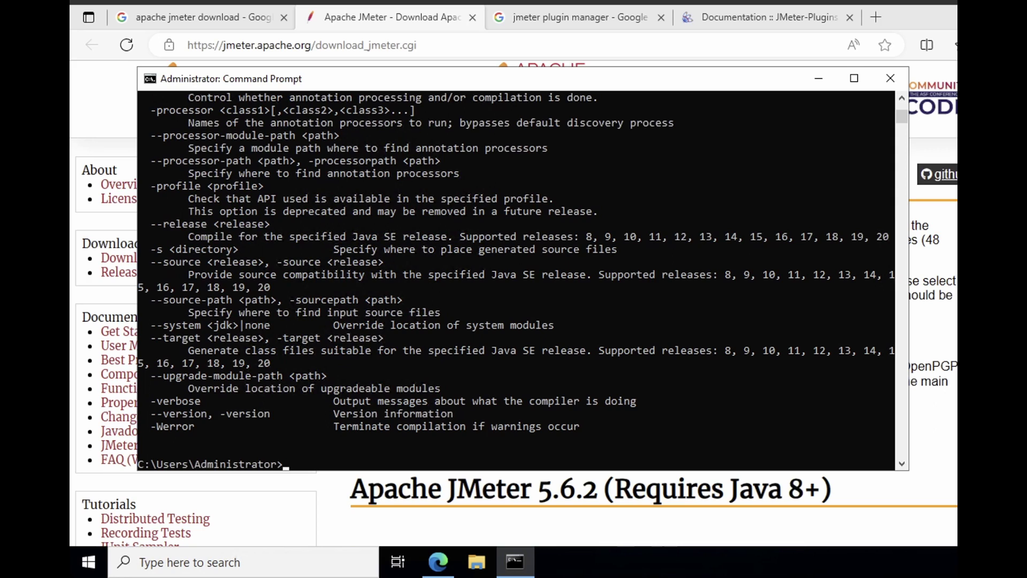
pyautogui.click(818, 78)
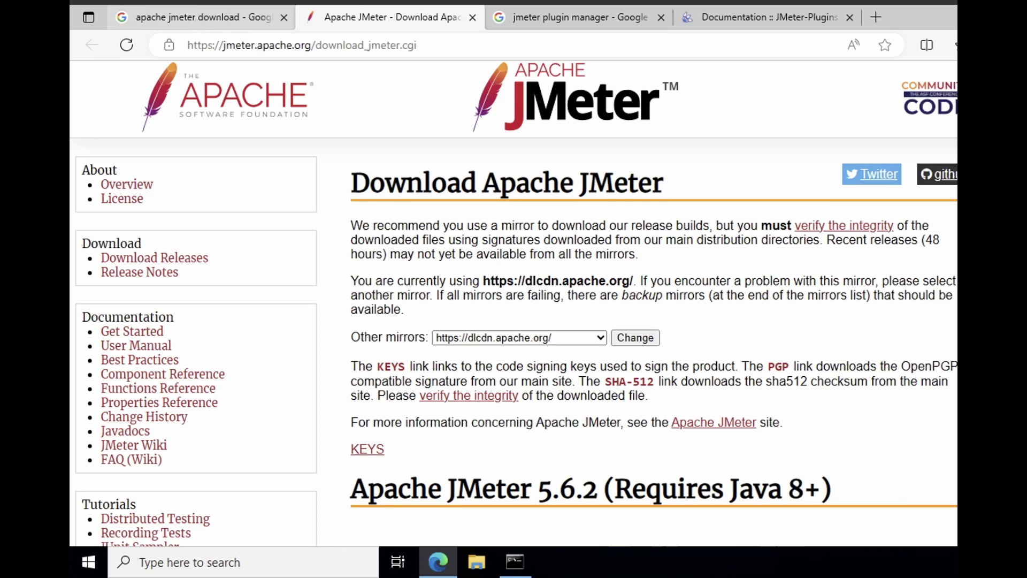
# Download the apache-jmeter-5.6.2.zip binary from the Apache JMeter download page
pyautogui.scroll(-12, 514, 300)
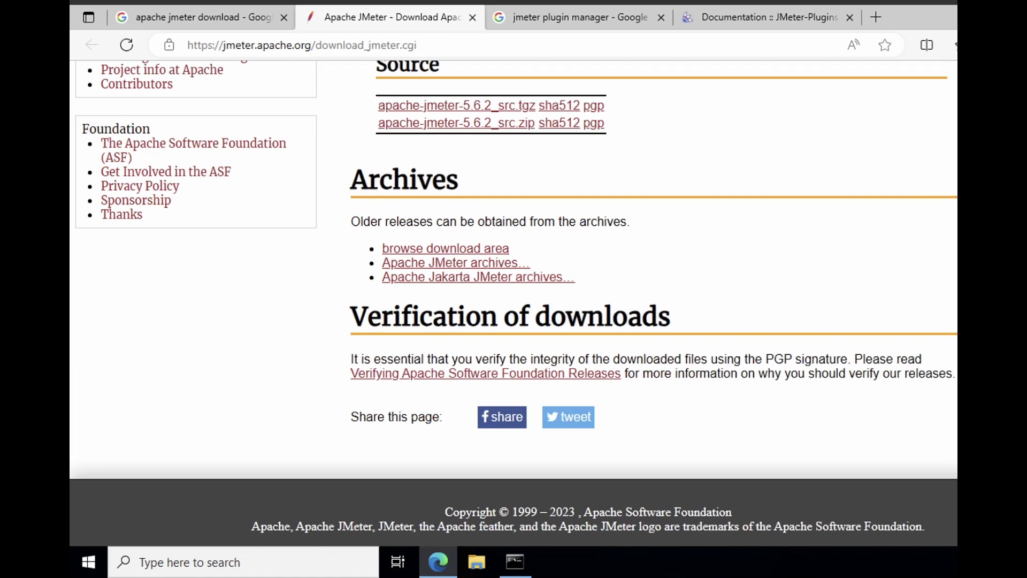
pyautogui.scroll(1, 513, 299)
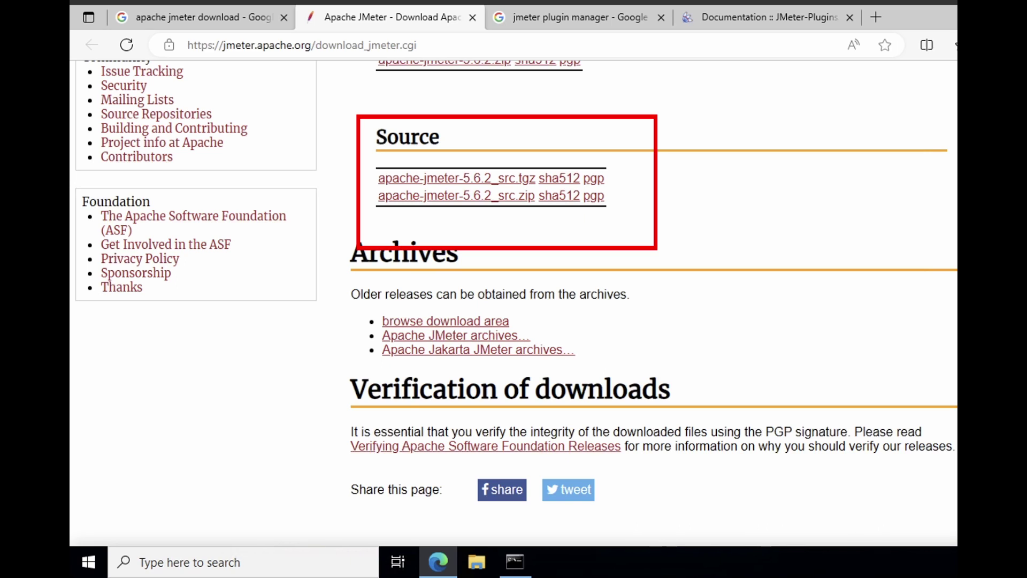
pyautogui.scroll(3, 514, 300)
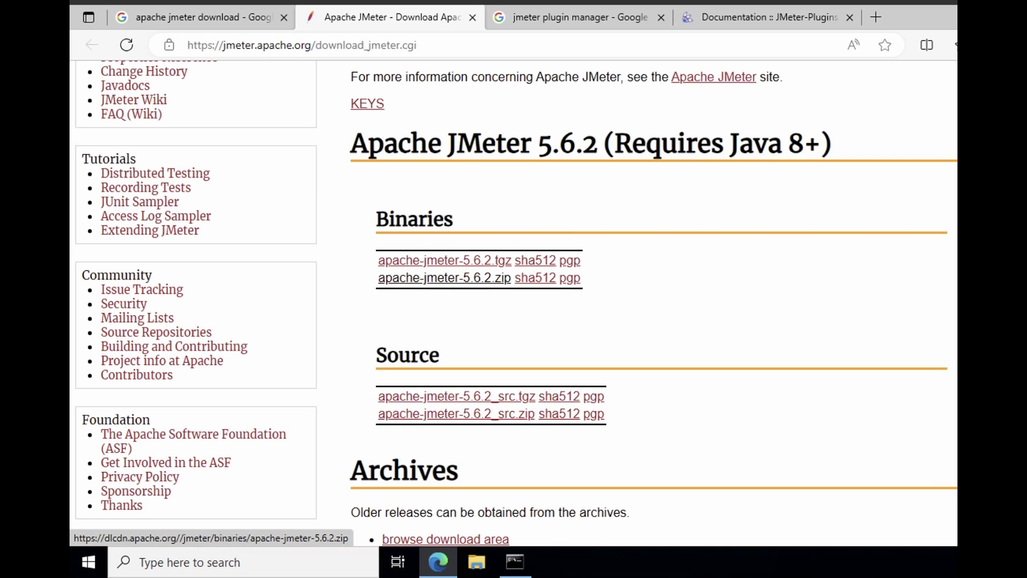
pyautogui.click(444, 277)
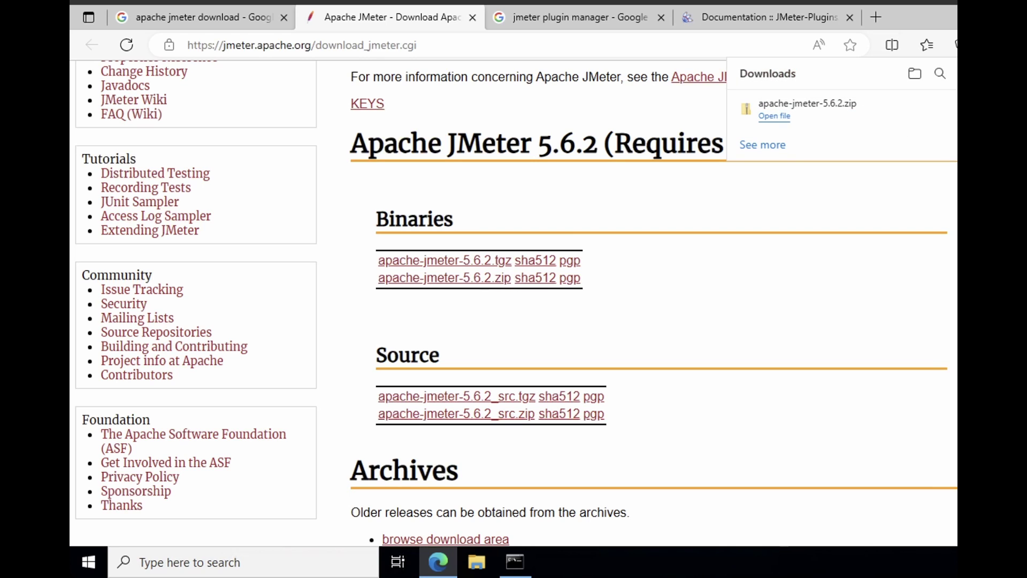
# In File Explorer, copy the extracted apache-jmeter-5.6.2 folder from Downloads to Local Disk (C:)
pyautogui.press('super+e')
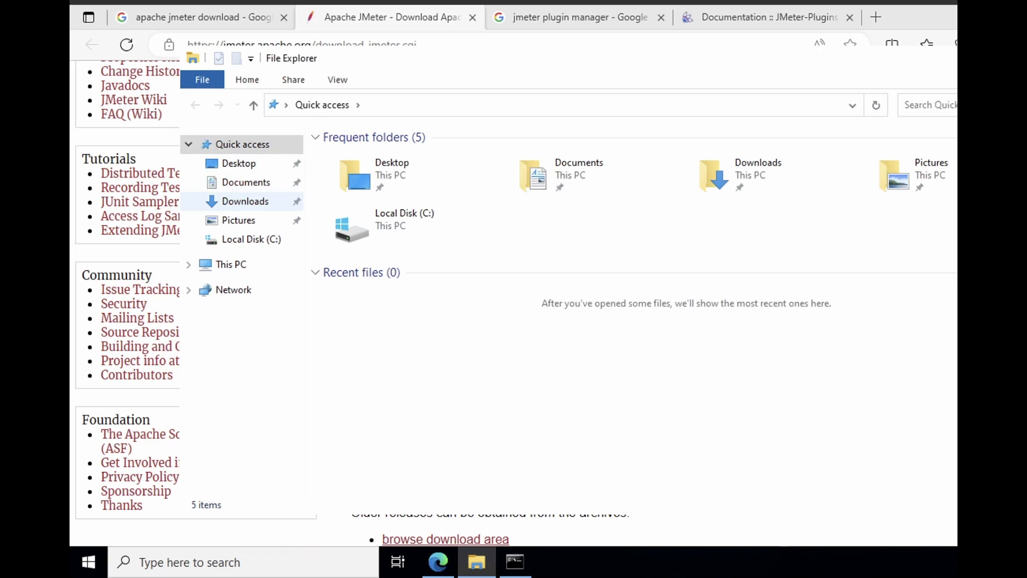
pyautogui.click(245, 201)
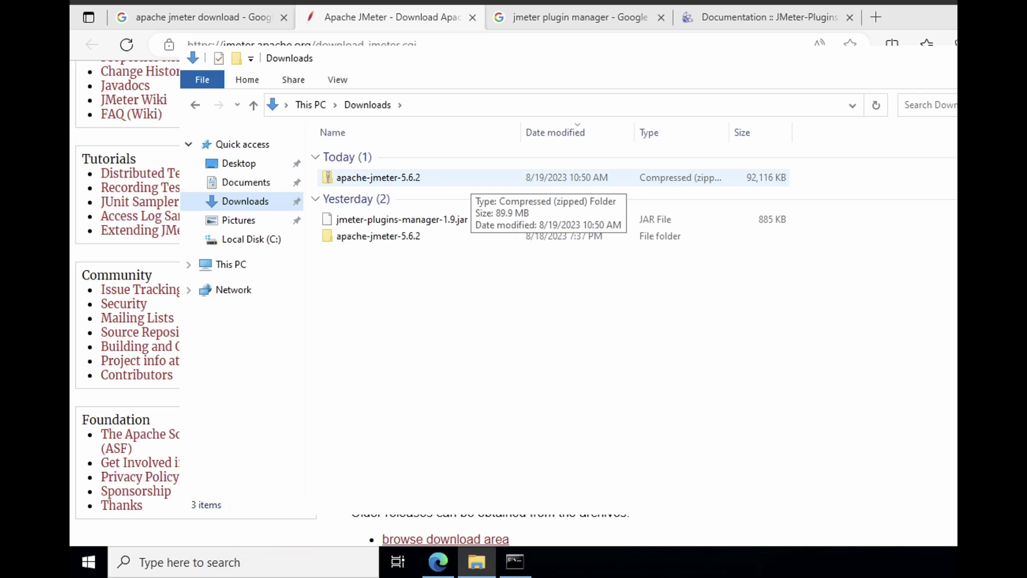
pyautogui.rightClick(471, 179)
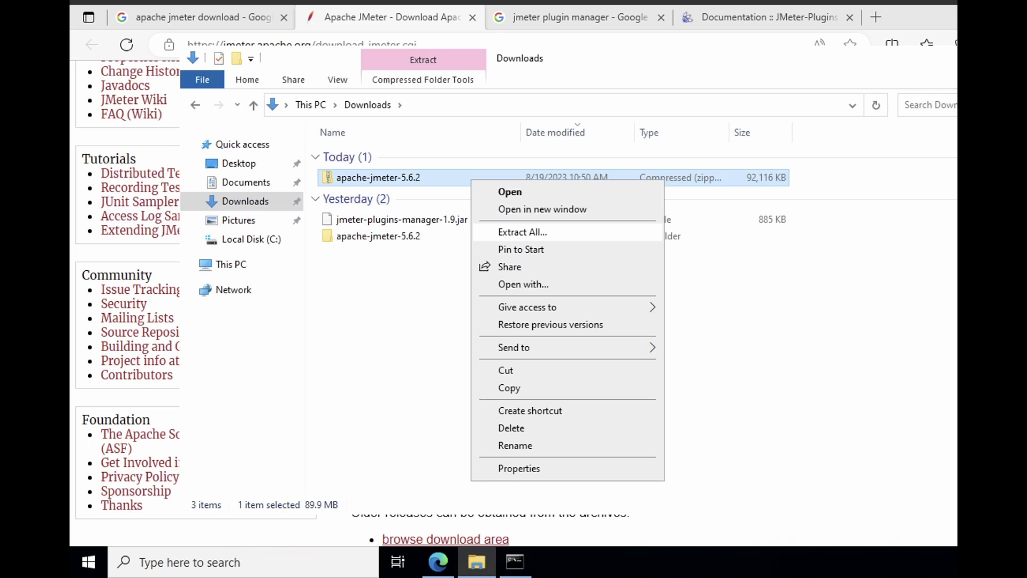
pyautogui.press('Escape')
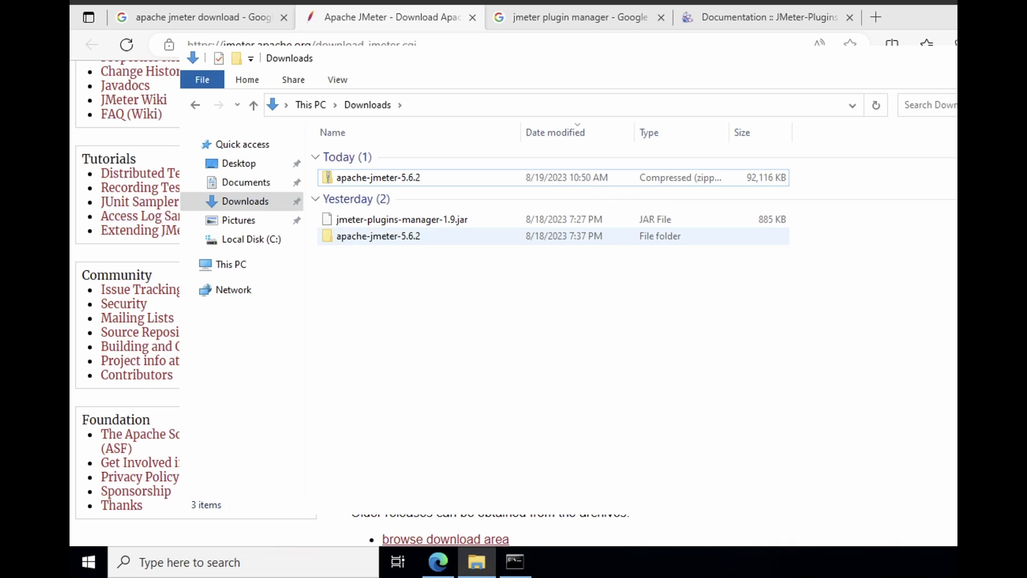
pyautogui.click(379, 236)
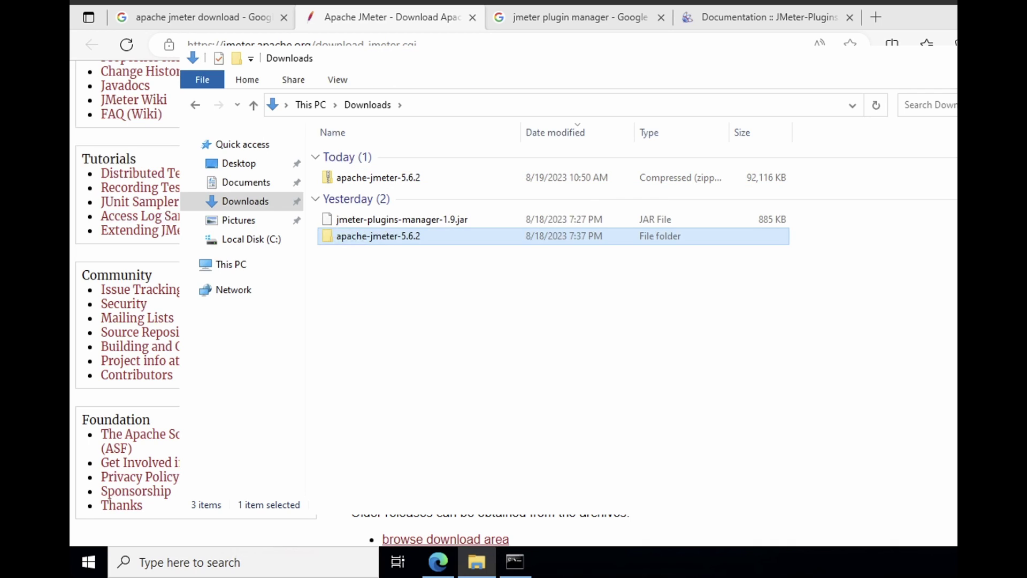
pyautogui.click(231, 264)
pyautogui.click(251, 239)
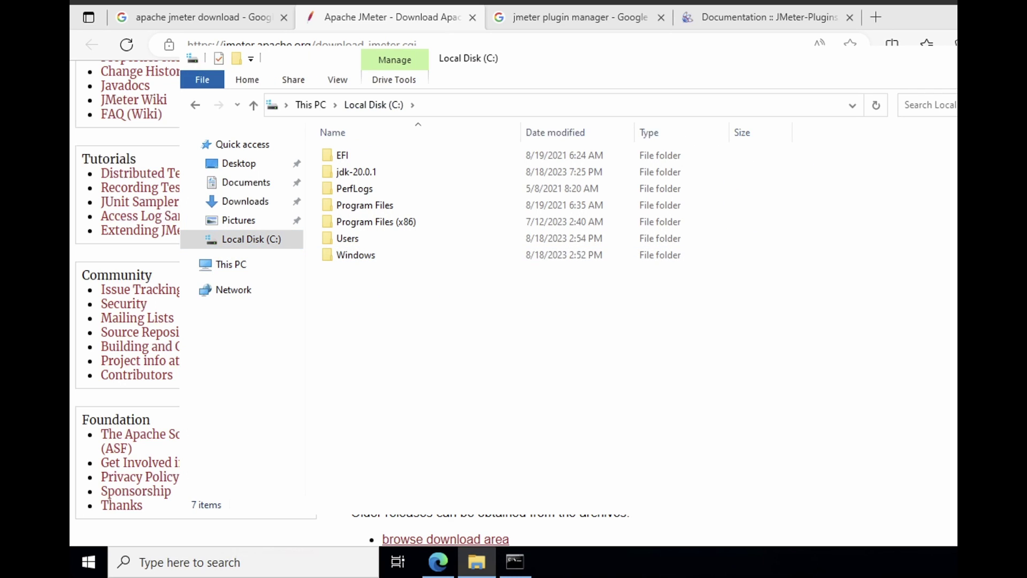
pyautogui.hotkey('ctrl', 'v')
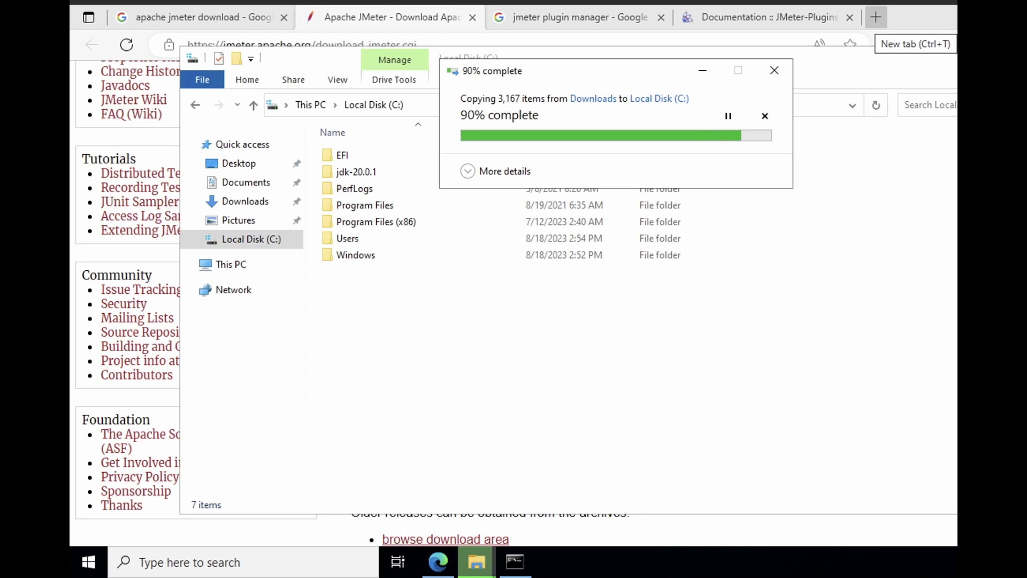
pyautogui.press('Return')
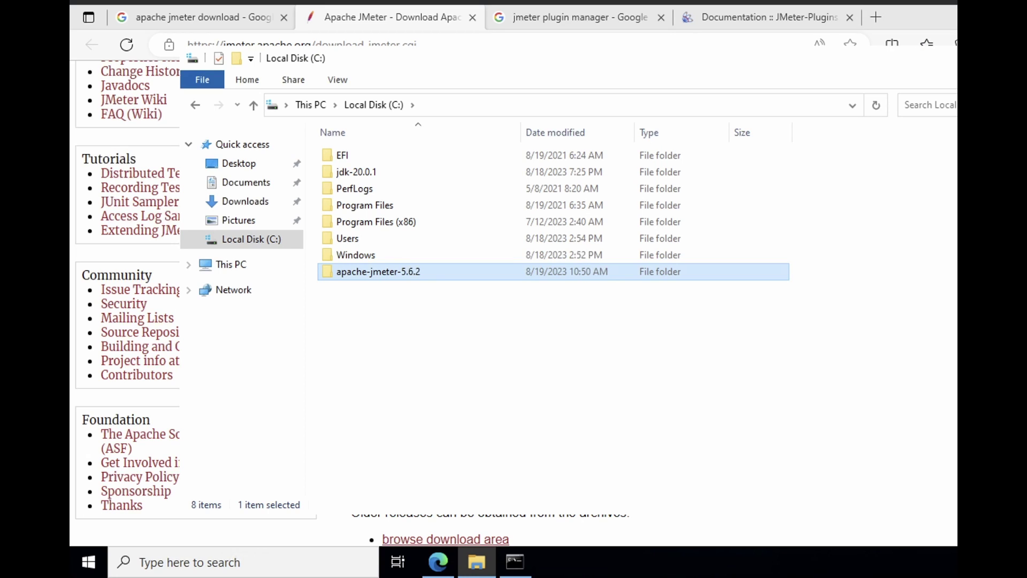
# Open the bin folder inside the copied apache-jmeter-5.6.2 folder on drive C and copy its full path
pyautogui.press('Return')
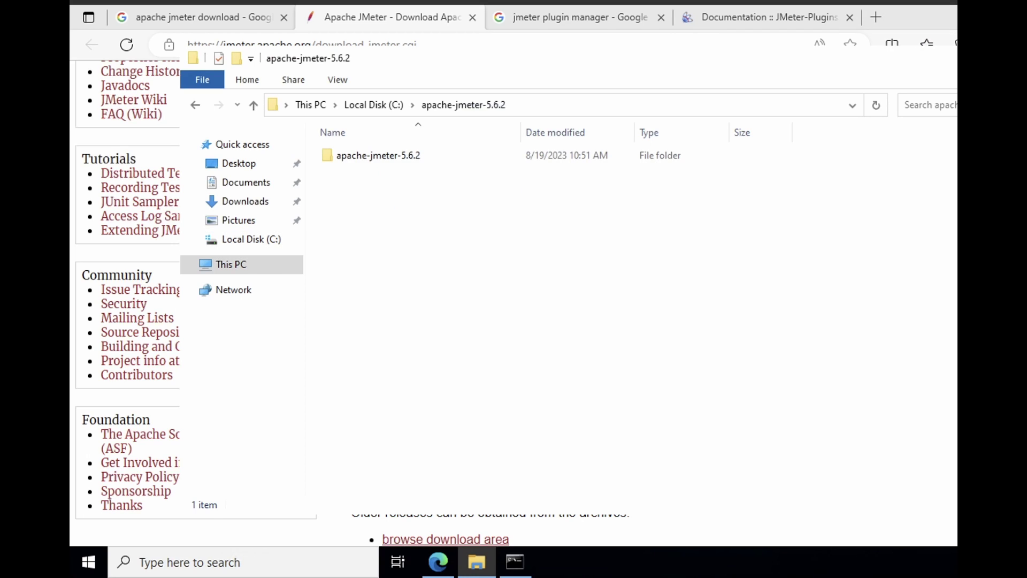
pyautogui.press('Down')
pyautogui.press('Return')
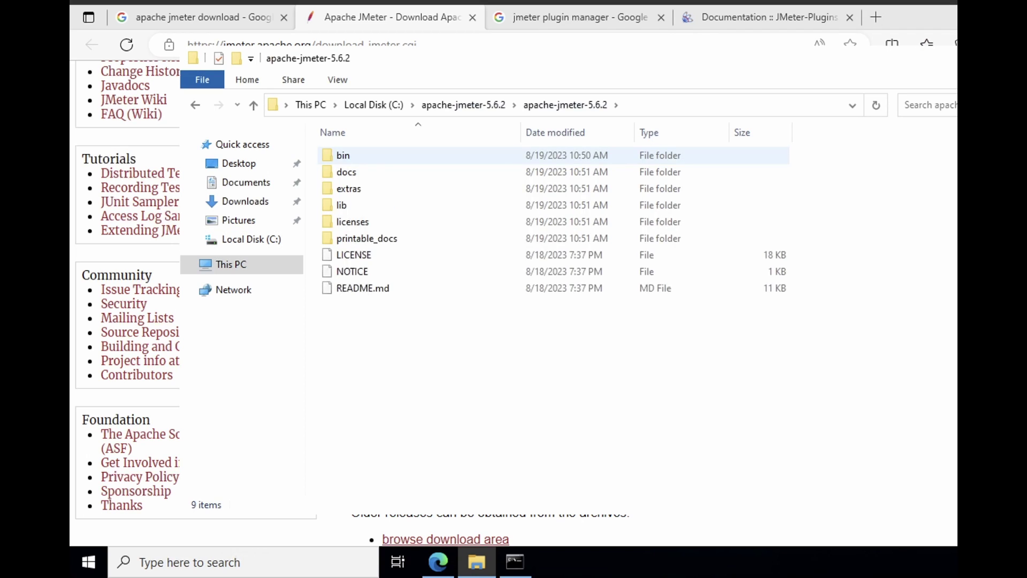
pyautogui.press('Return')
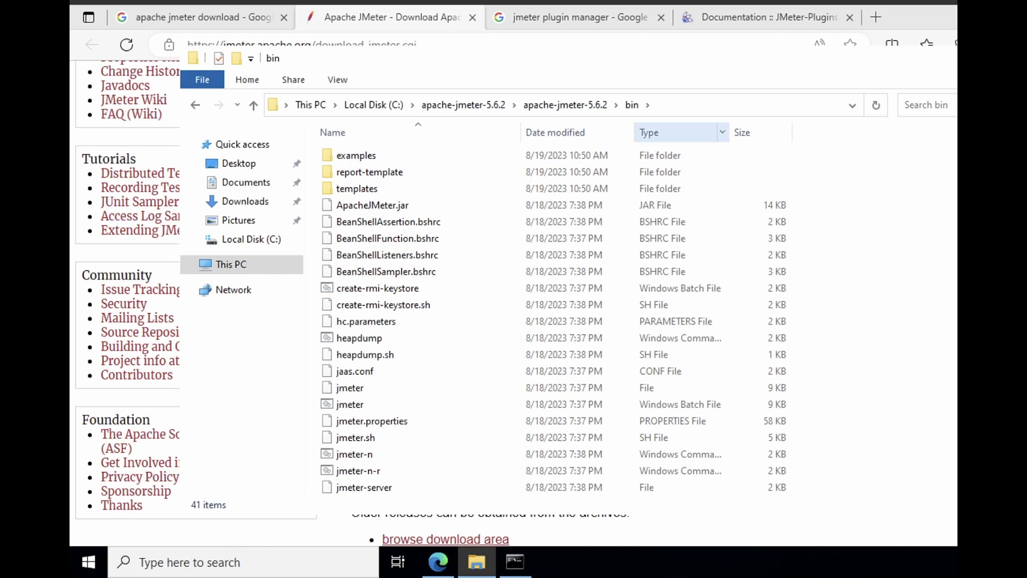
pyautogui.hotkey('alt', 'd')
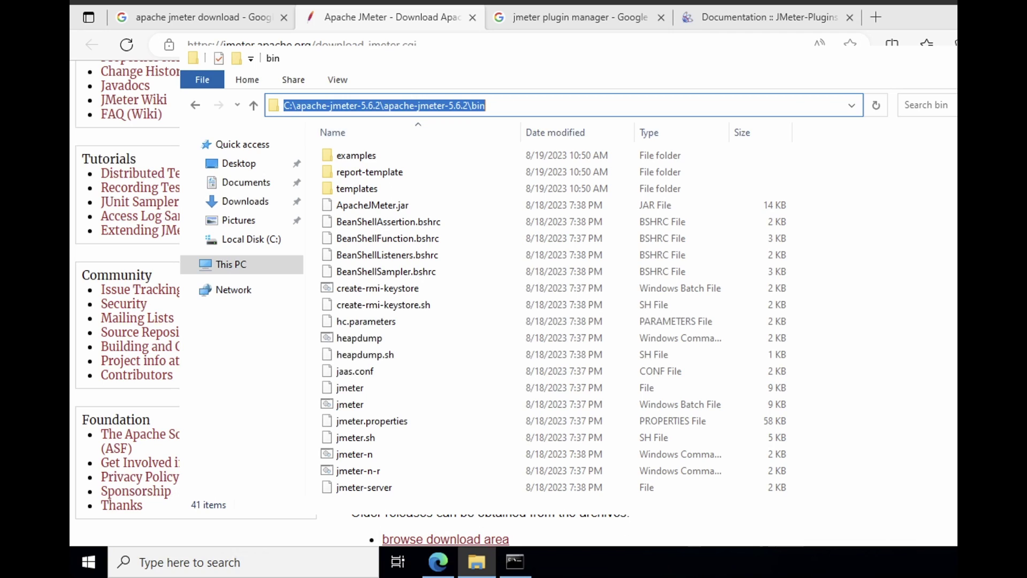
pyautogui.rightClick(395, 105)
pyautogui.click(423, 154)
# Search Windows for the system environment variables settings and open the Environment Variables dialog
pyautogui.press('super')
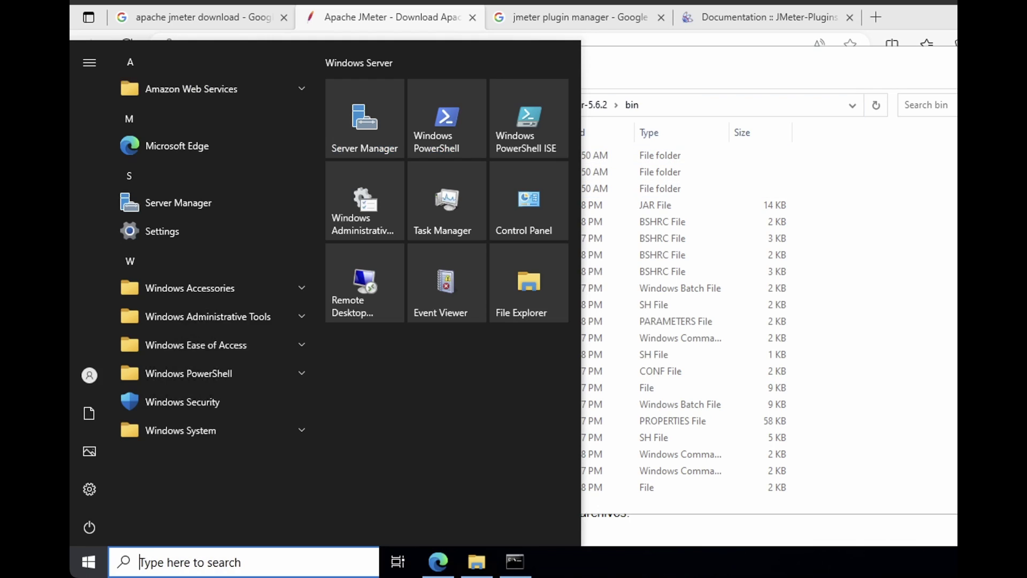
pyautogui.write('Enviro')
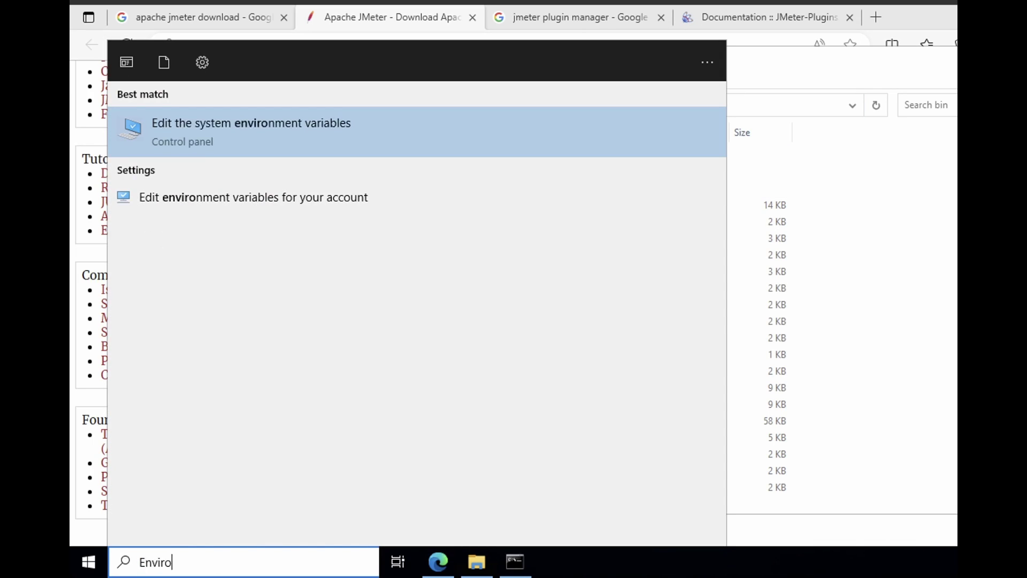
pyautogui.write('nment')
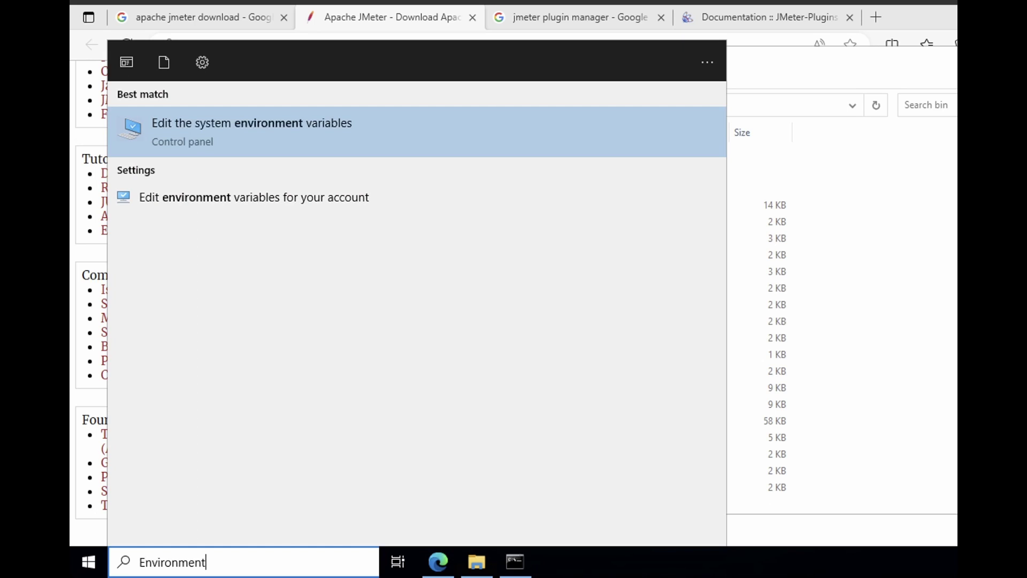
pyautogui.press('Return')
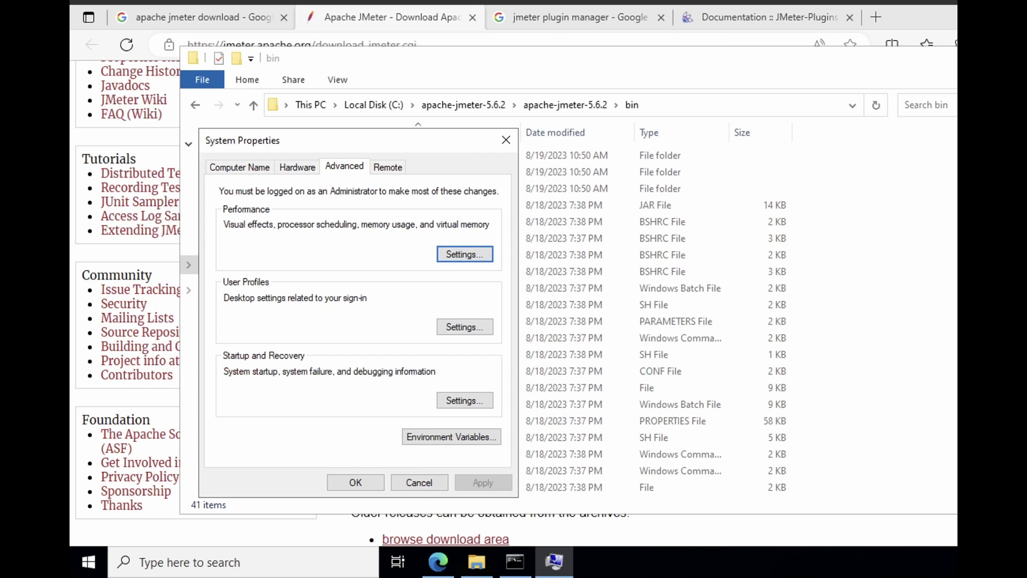
pyautogui.click(452, 438)
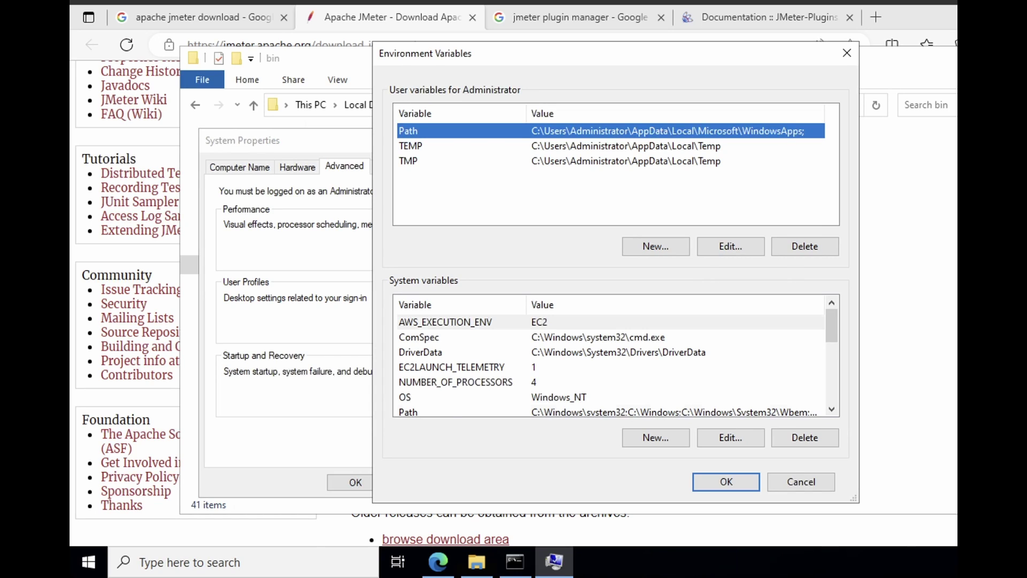
# Add C:\apache-jmeter-5.6.2\apache-jmeter-5.6.2\bin as a new entry in the system Path variable and save it
pyautogui.doubleClick(408, 412)
pyautogui.click(778, 124)
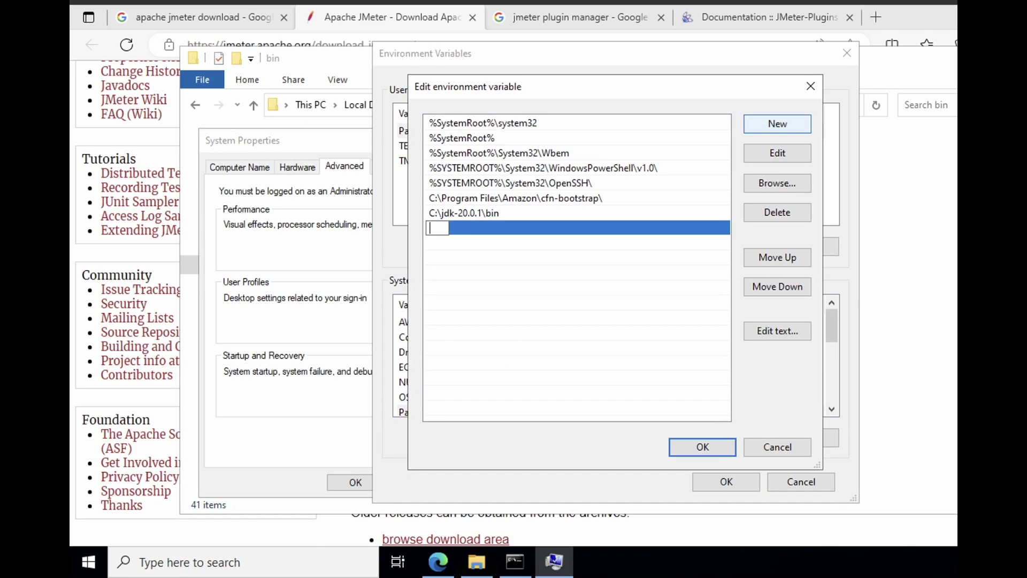
pyautogui.hotkey('ctrl', 'v')
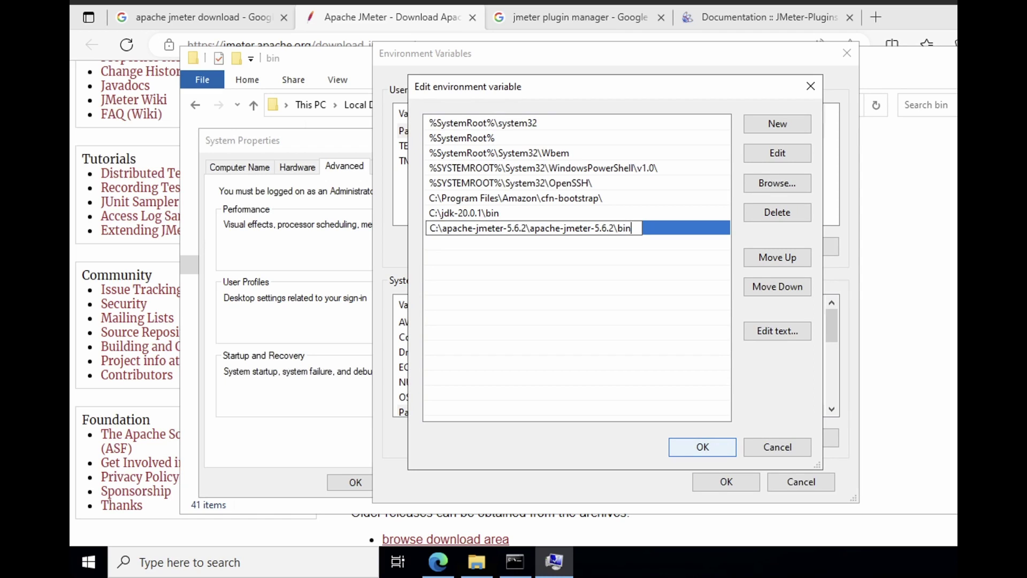
pyautogui.click(702, 447)
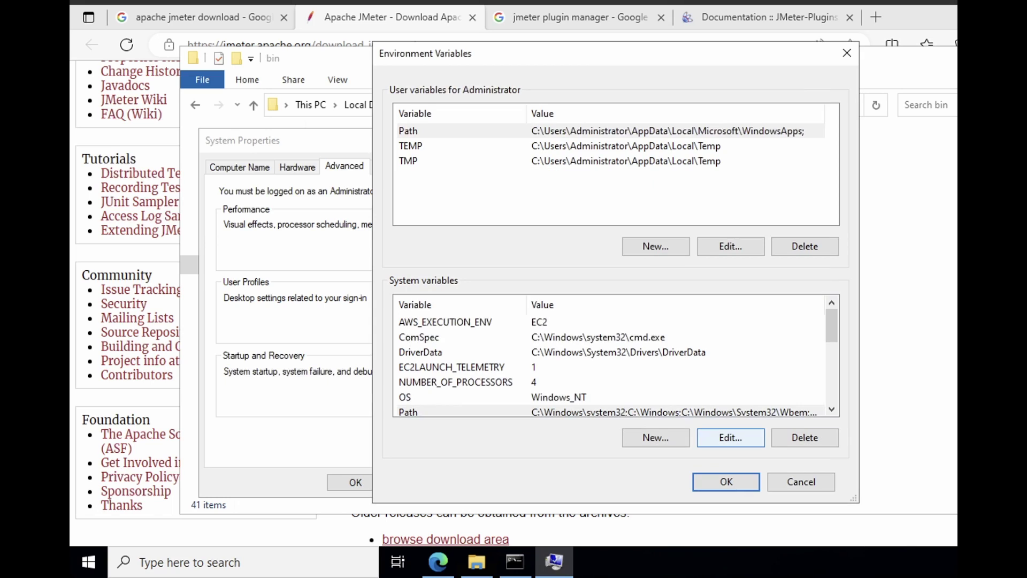
pyautogui.click(727, 481)
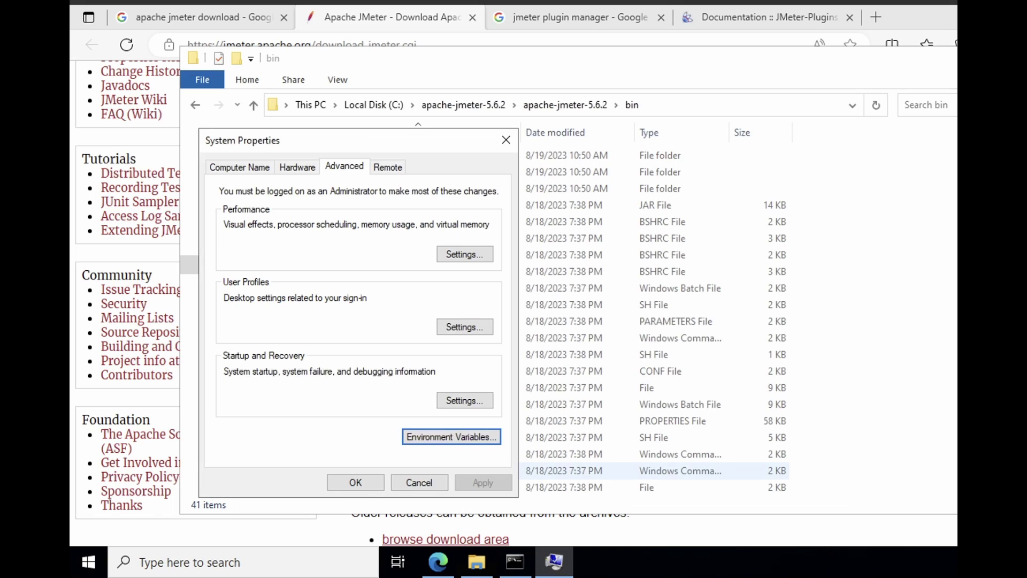
# Open a new Command Prompt and launch JMeter with the jmeter command
pyautogui.press('super')
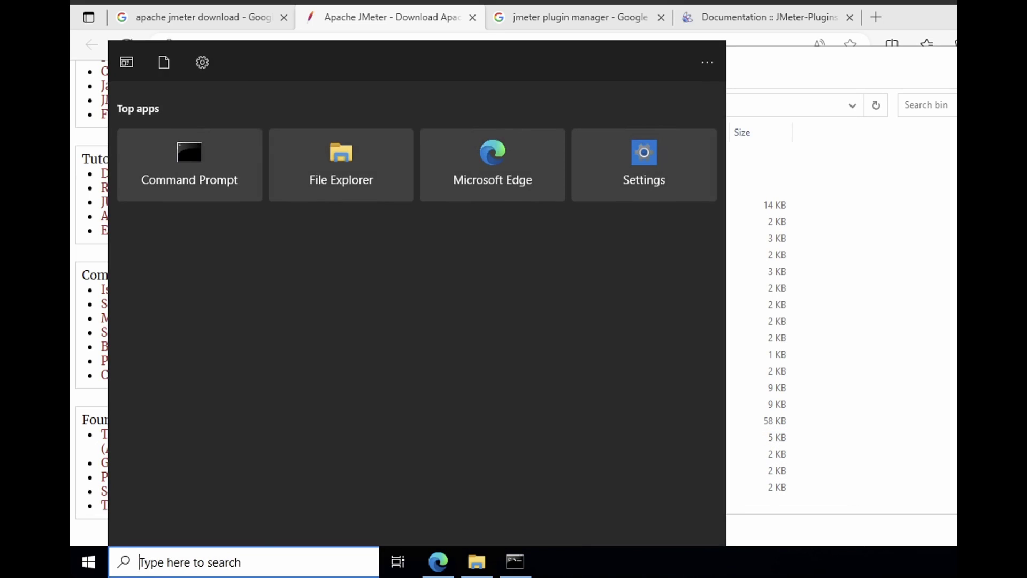
pyautogui.write('cmd')
pyautogui.press('Return')
pyautogui.write('jmet')
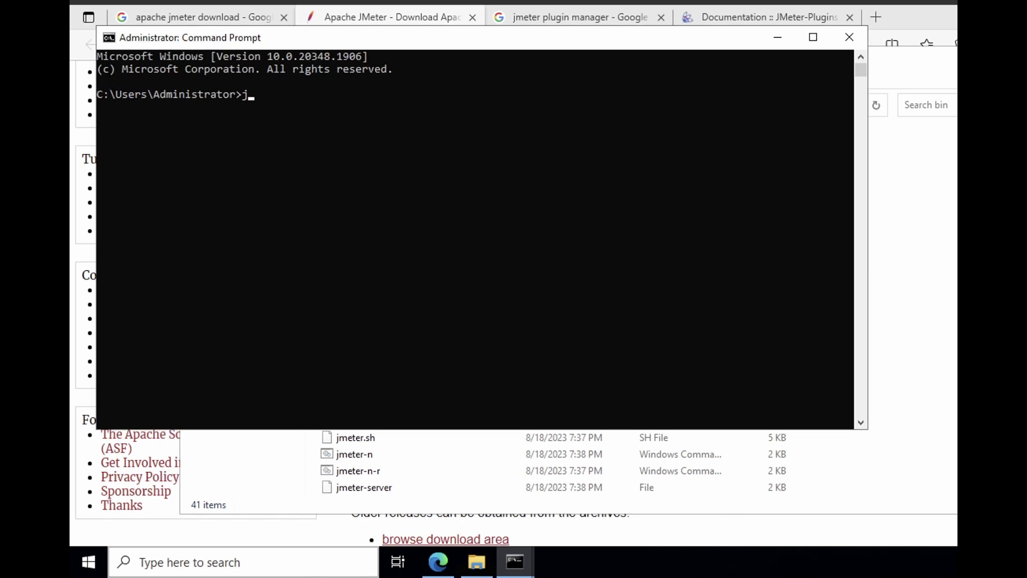
pyautogui.write('er')
pyautogui.press('Return')
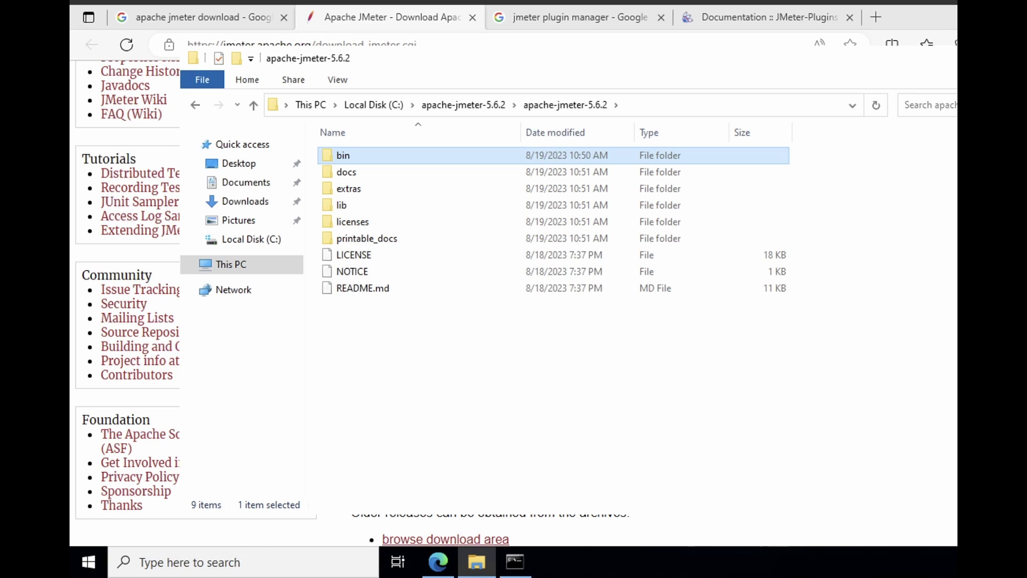
# Download the Plugins Manager JAR file from the installation section of the jmeter-plugins.org PluginsManager page
pyautogui.click(769, 18)
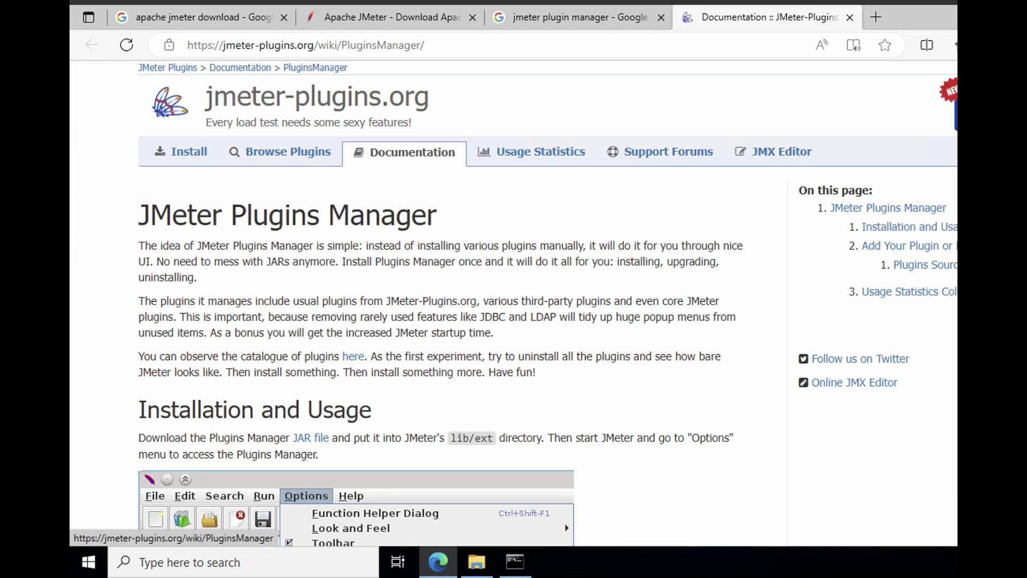
pyautogui.click(579, 17)
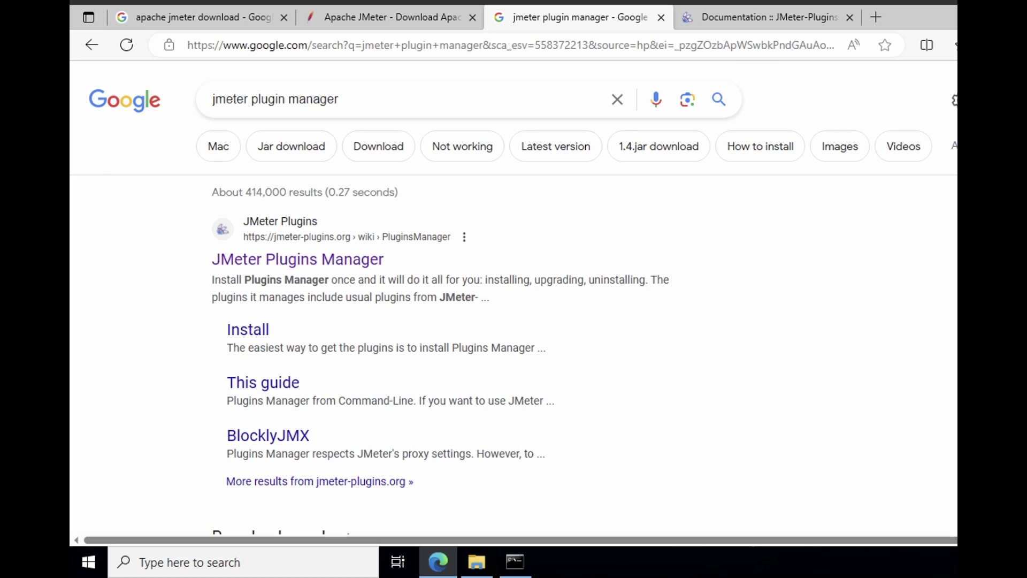
pyautogui.click(769, 18)
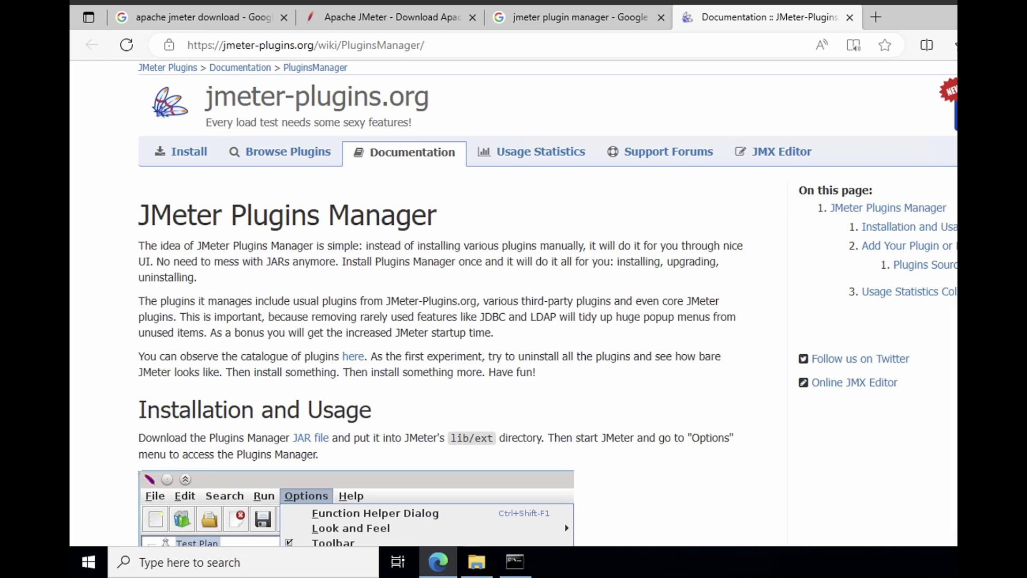
pyautogui.scroll(-3, 311, 292)
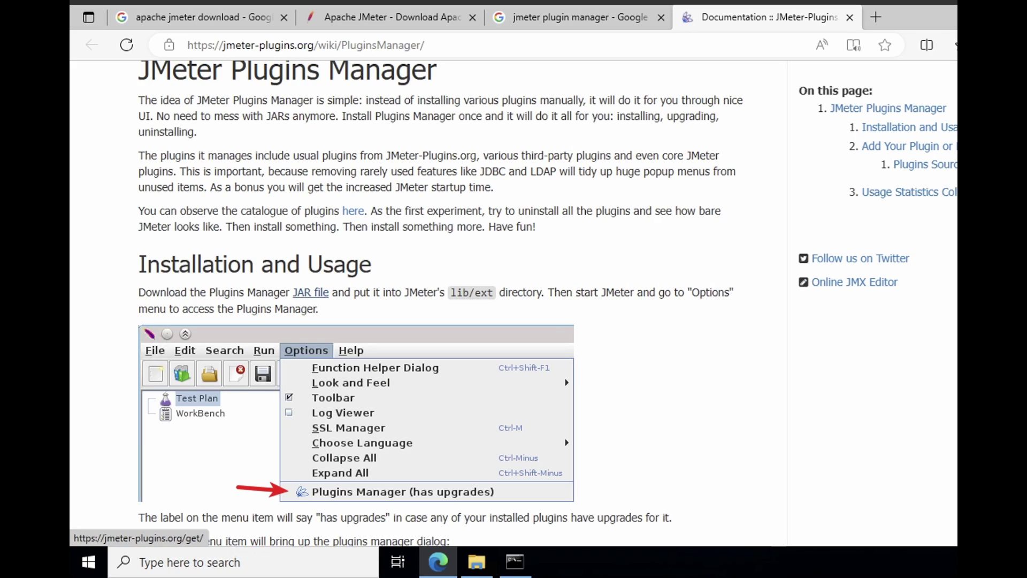
pyautogui.click(311, 292)
pyautogui.click(311, 293)
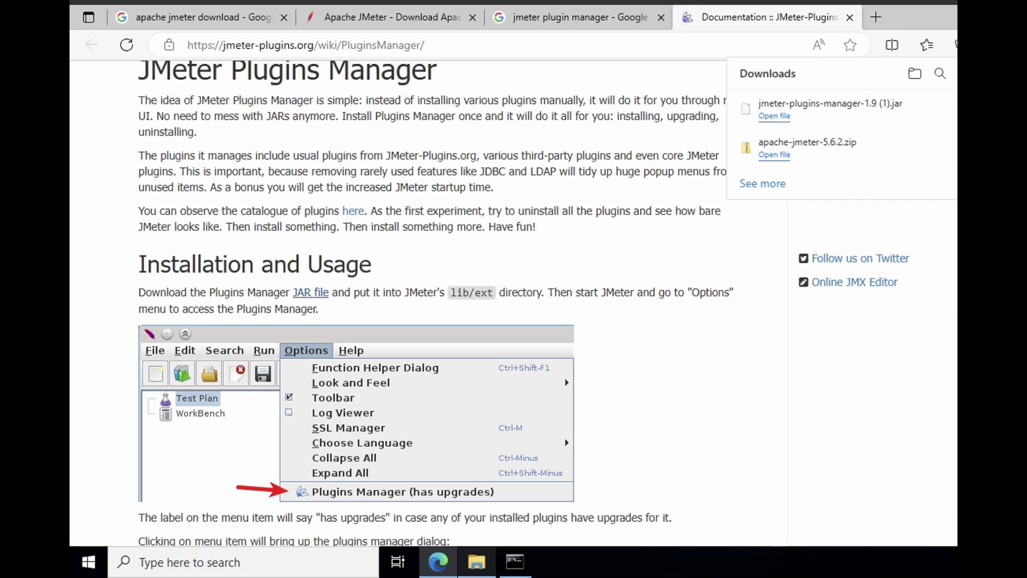
# Switch to File Explorer and copy jmeter-plugins-manager-1.9.jar from the Downloads folder
pyautogui.click(477, 562)
pyautogui.click(245, 202)
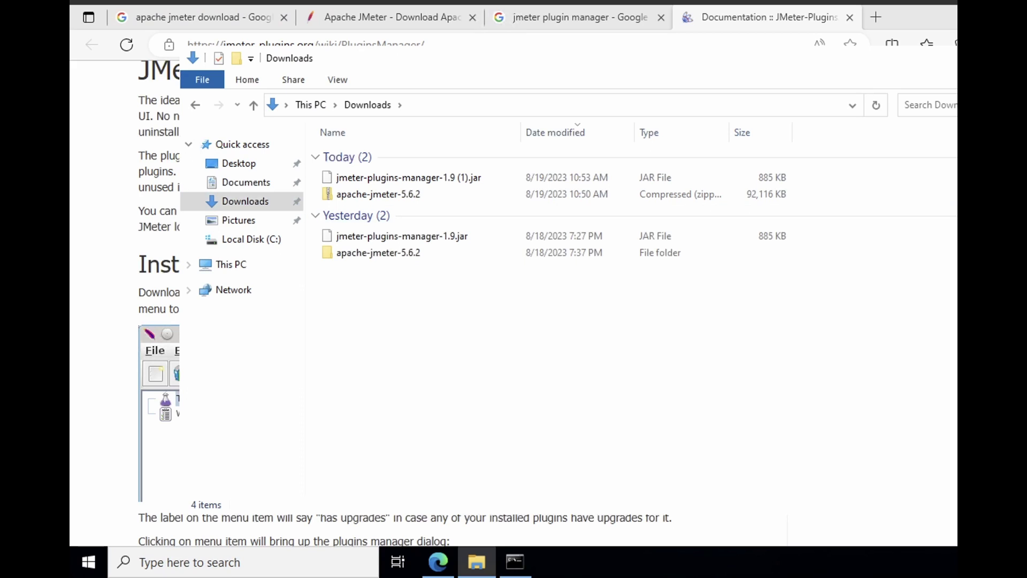
pyautogui.click(375, 177)
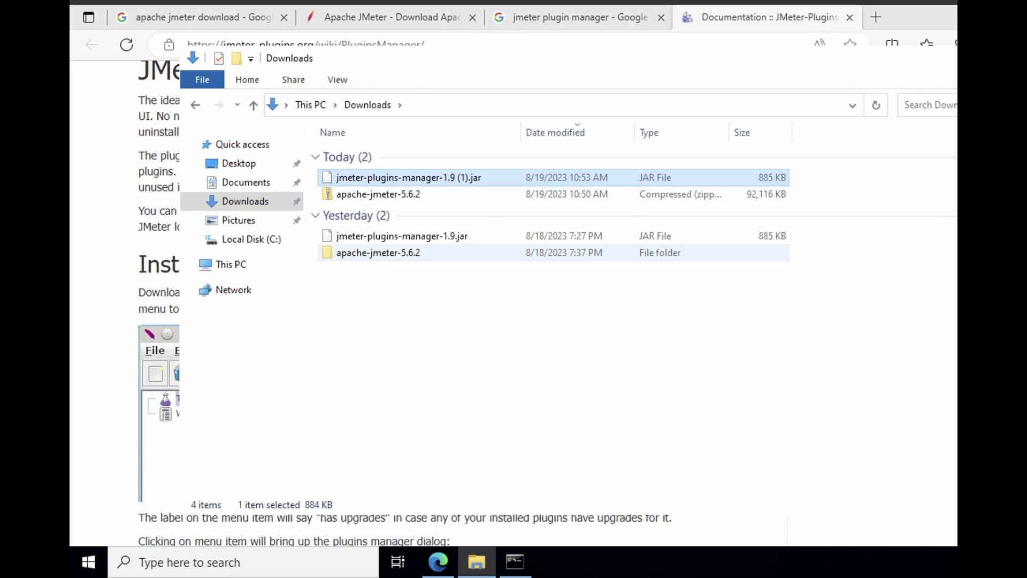
pyautogui.click(402, 236)
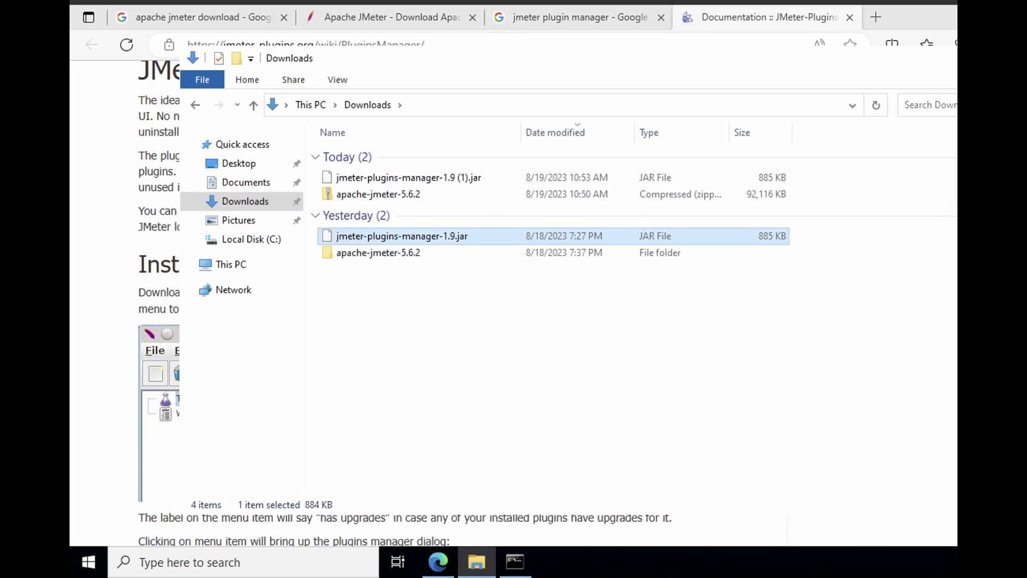
# Paste the plugins manager JAR into C:\apache-jmeter-5.6.2\apache-jmeter-5.6.2\lib\ext
pyautogui.click(250, 239)
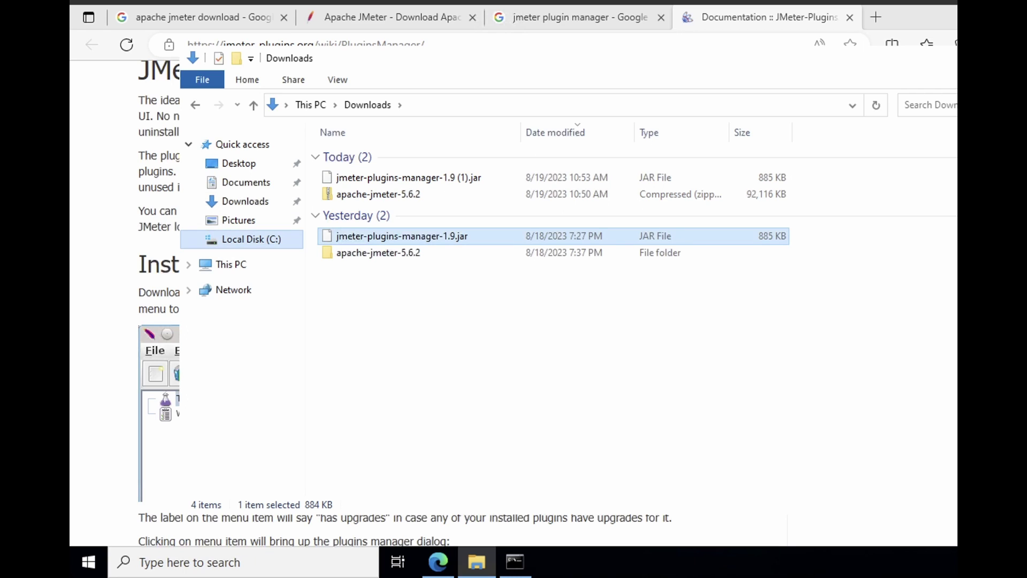
pyautogui.click(378, 156)
pyautogui.press('Return')
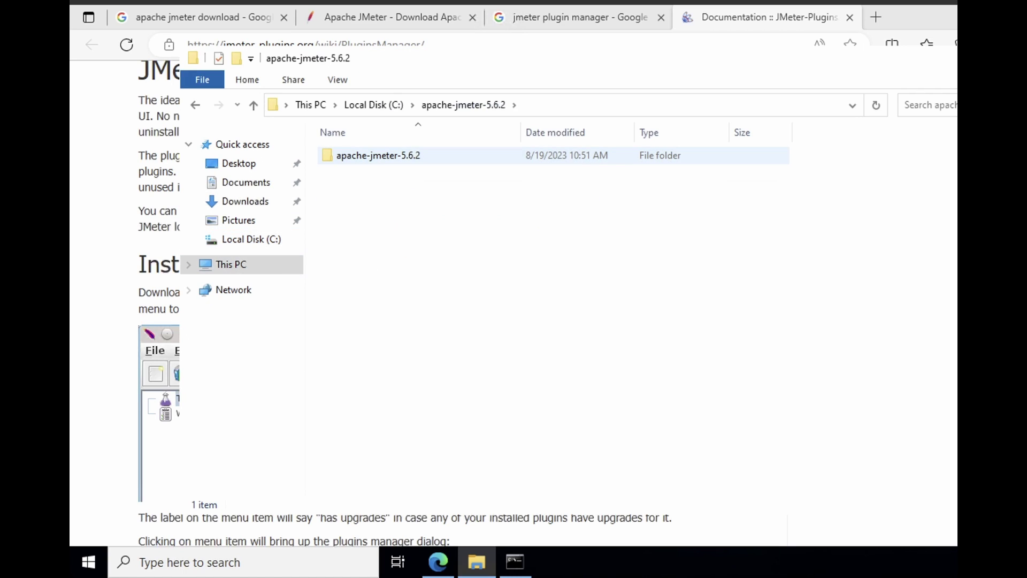
pyautogui.doubleClick(379, 155)
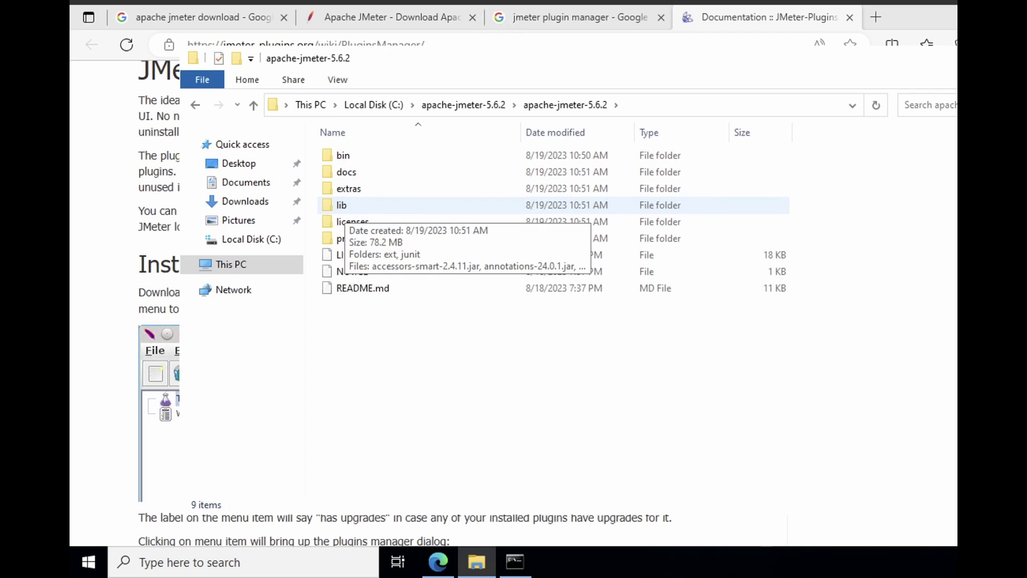
pyautogui.doubleClick(343, 205)
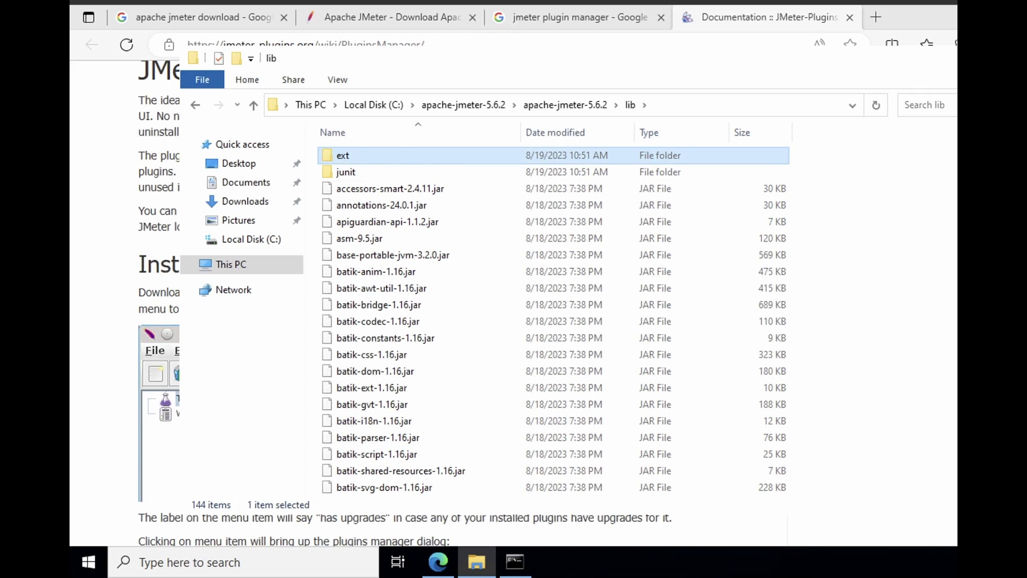
pyautogui.doubleClick(396, 155)
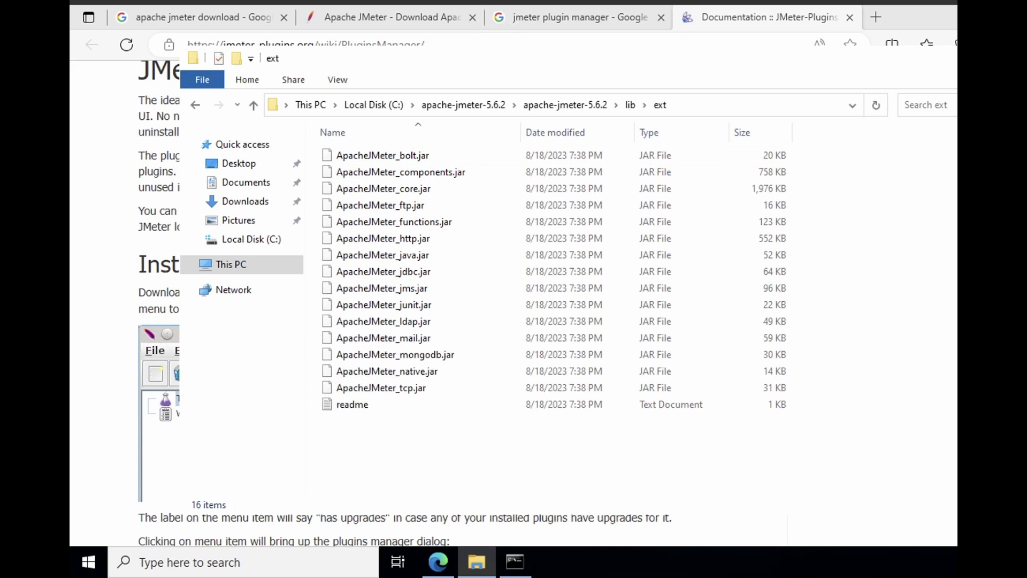
pyautogui.hotkey('ctrl', 'v')
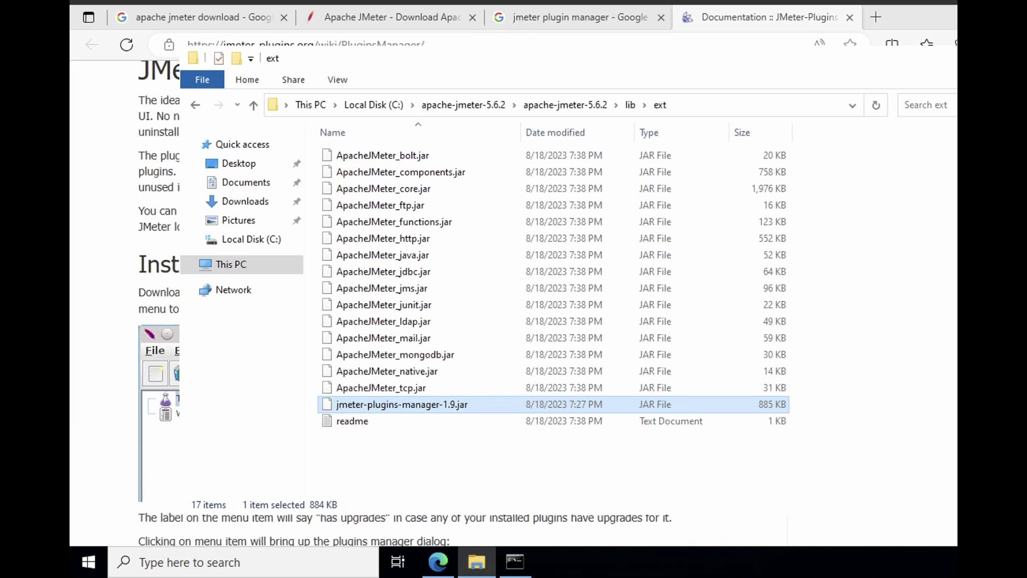
# Open a new Command Prompt as administrator and start JMeter with the jmeter command
pyautogui.press('super+s')
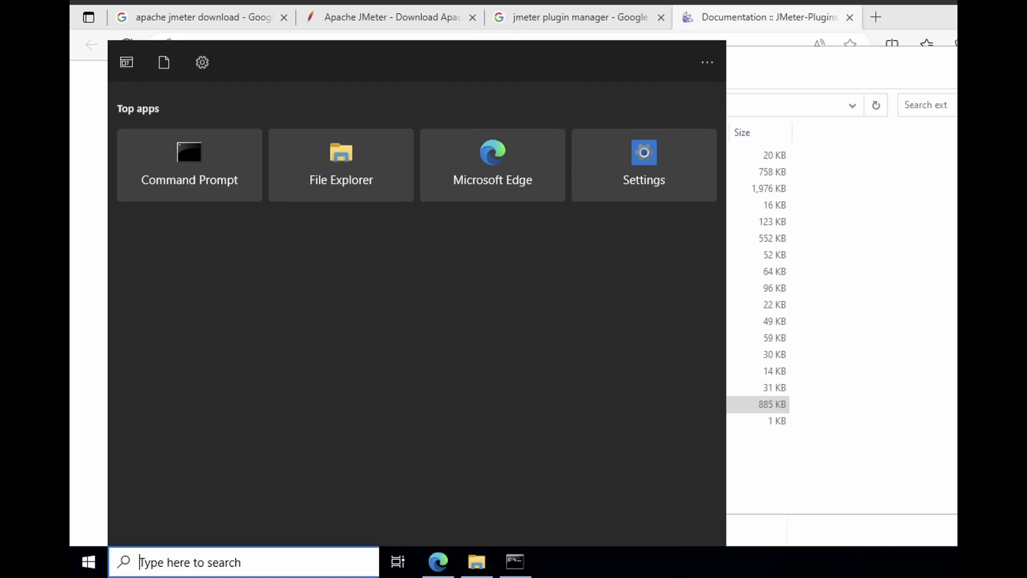
pyautogui.write('cmd')
pyautogui.hotkey('ctrl', 'shift', 'Return')
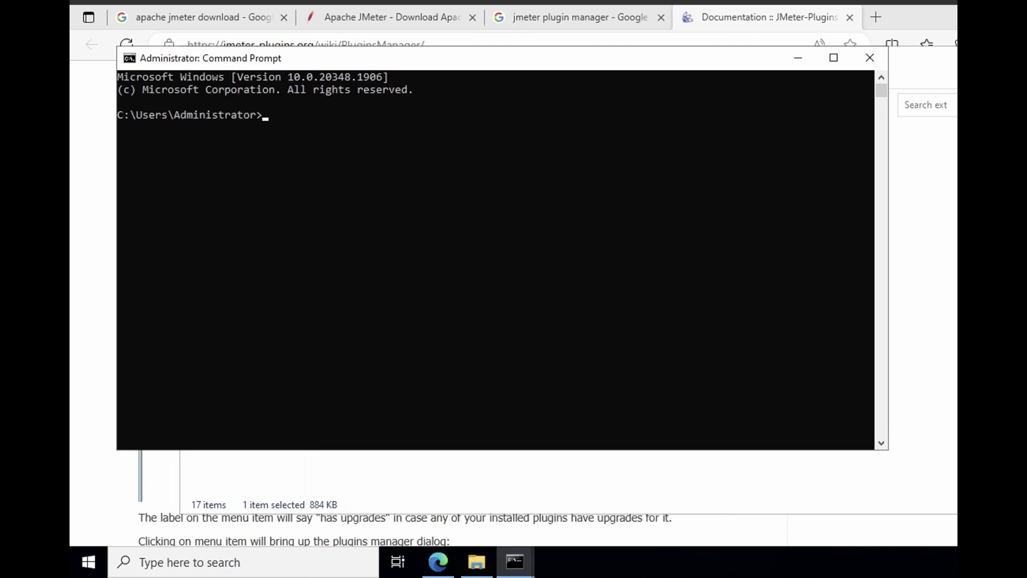
pyautogui.write('jmeter')
pyautogui.press('Return')
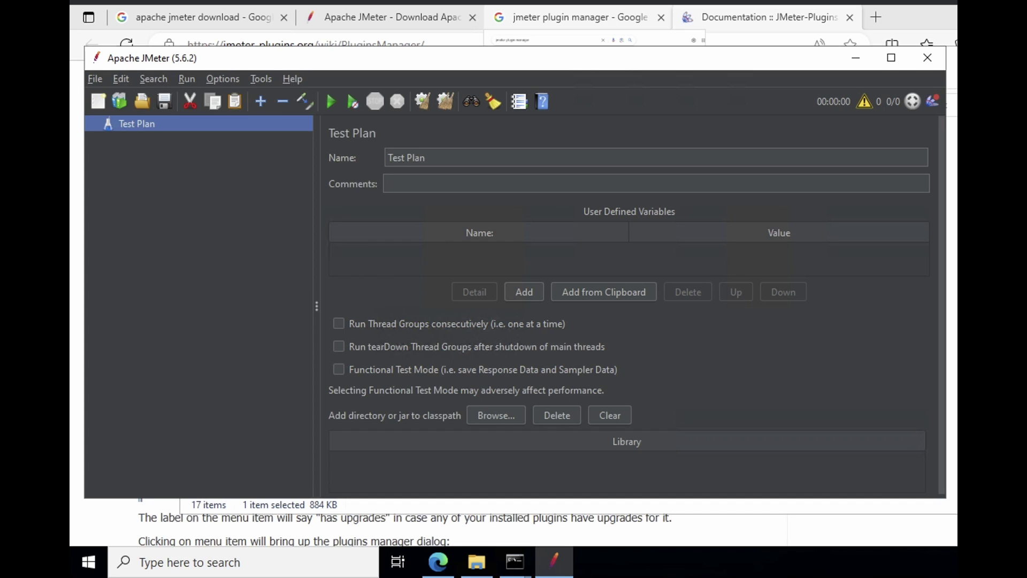
# Open the permissions of the inner apache-jmeter-5.6.2 folder on drive C and allow CREATOR OWNER full control
pyautogui.click(477, 561)
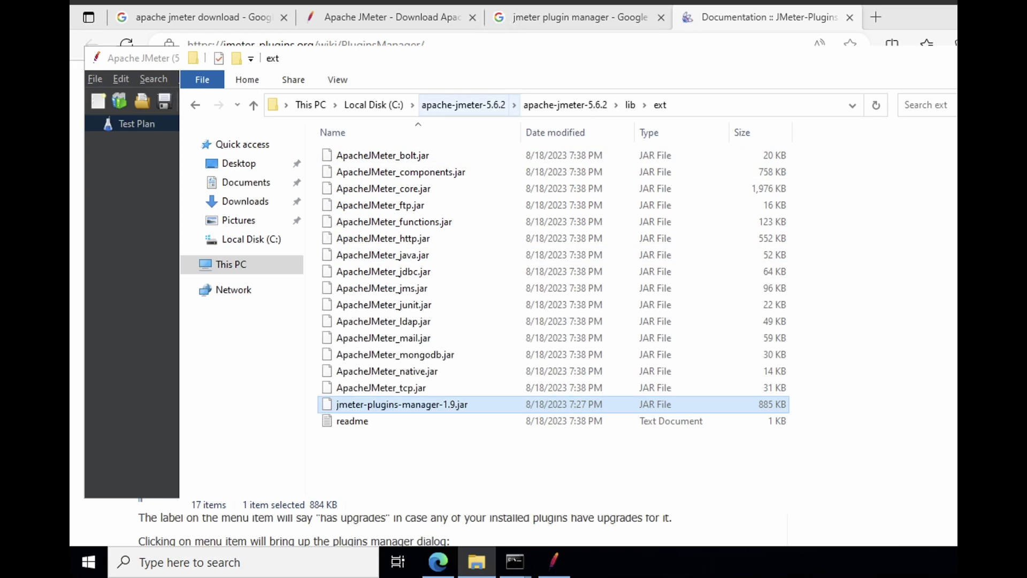
pyautogui.click(464, 104)
pyautogui.rightClick(394, 150)
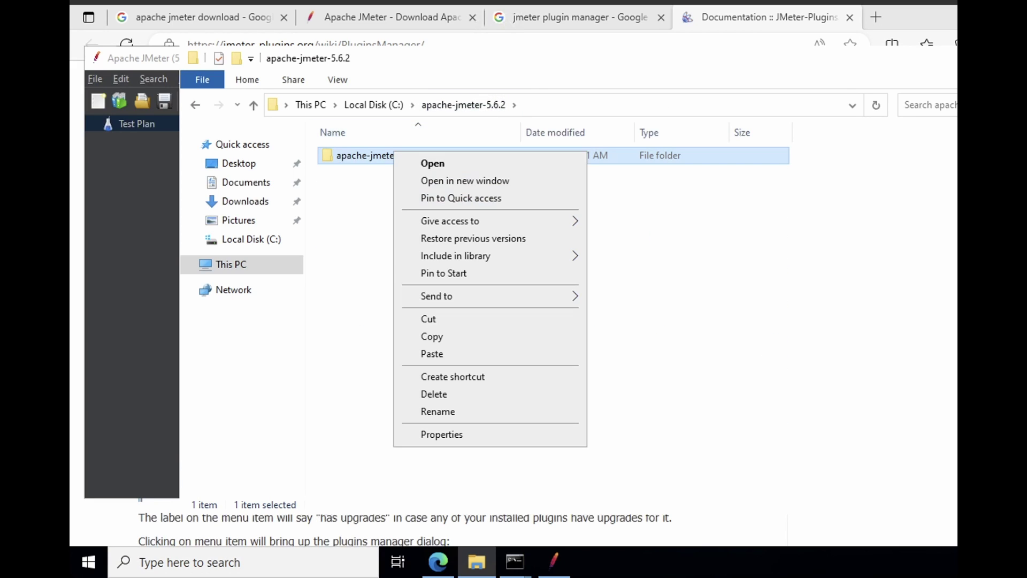
pyautogui.click(442, 434)
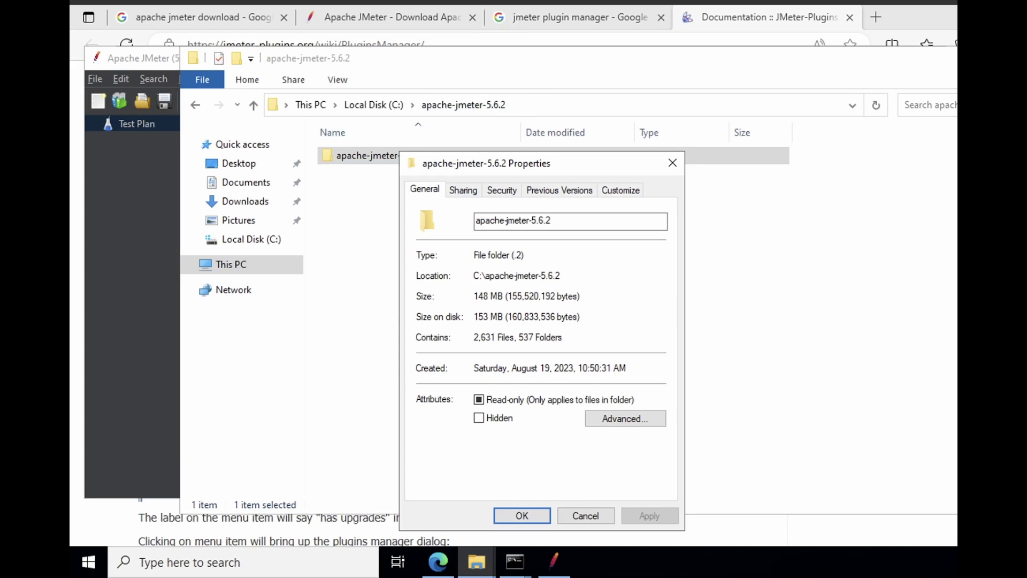
pyautogui.click(502, 190)
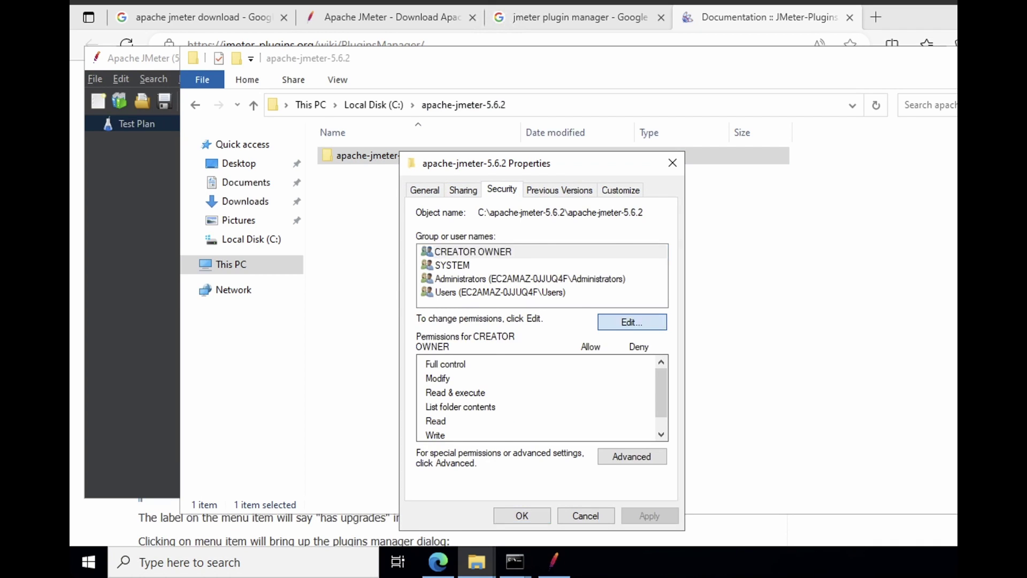
pyautogui.click(632, 321)
pyautogui.click(614, 416)
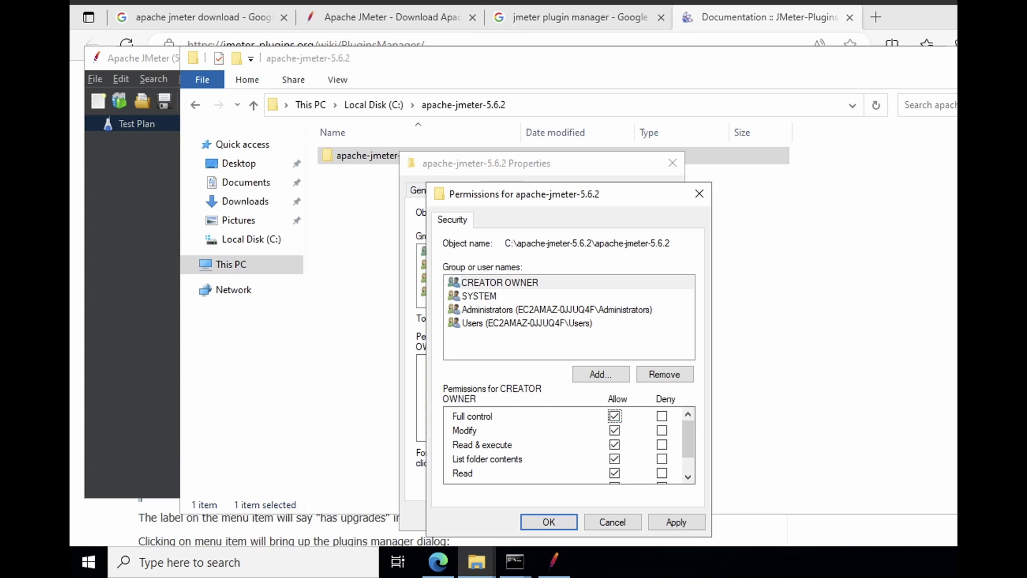
# Allow the Users group full control of the apache-jmeter-5.6.2 folder, apply the permissions and close the folder properties
pyautogui.click(479, 296)
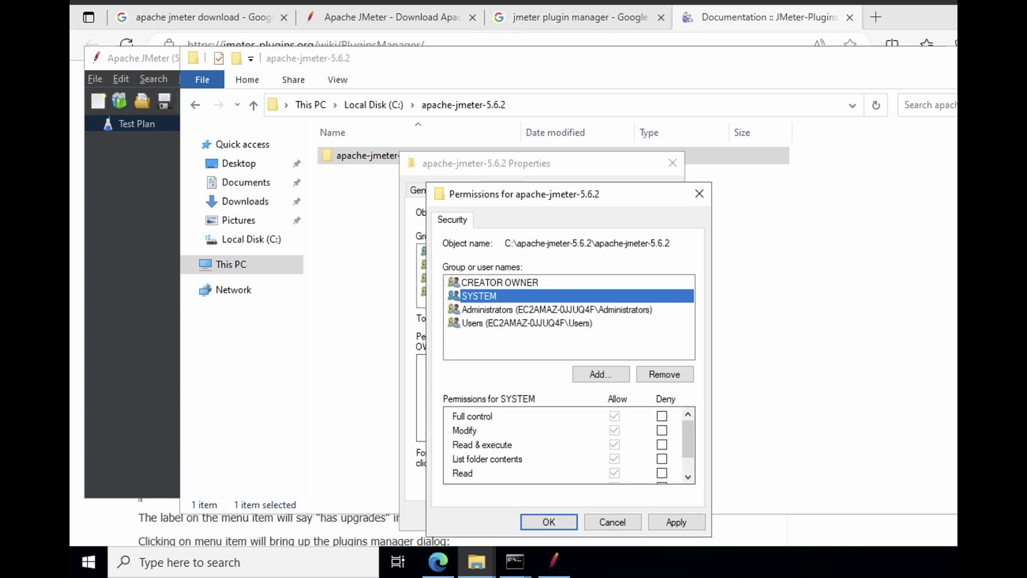
pyautogui.click(557, 310)
pyautogui.click(528, 323)
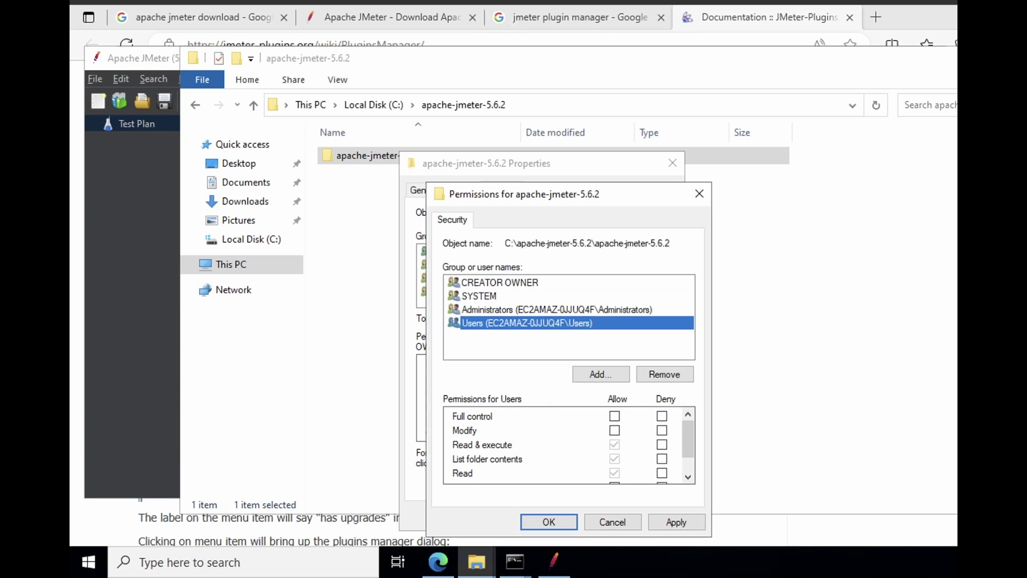
pyautogui.click(615, 416)
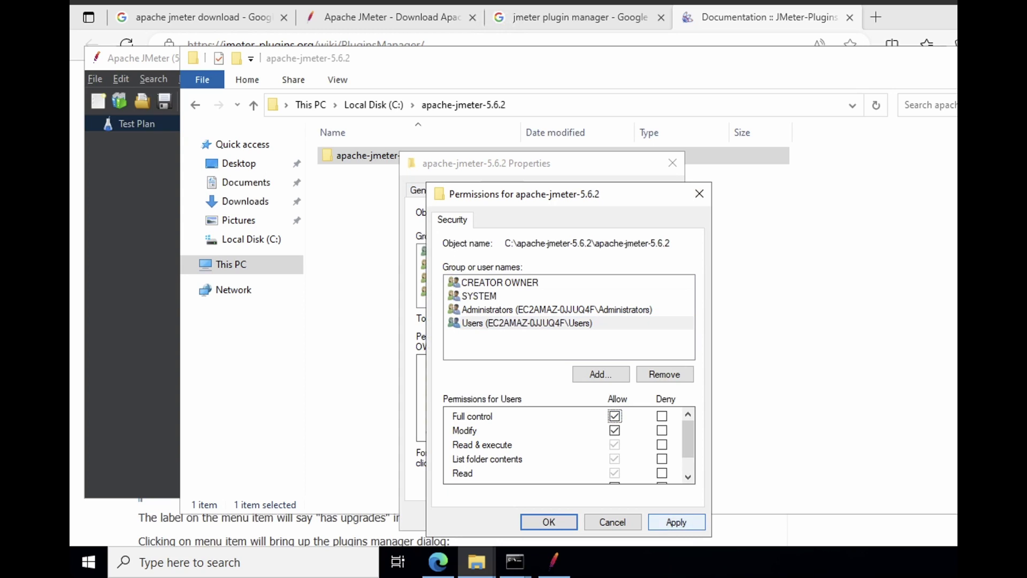
pyautogui.press('Return')
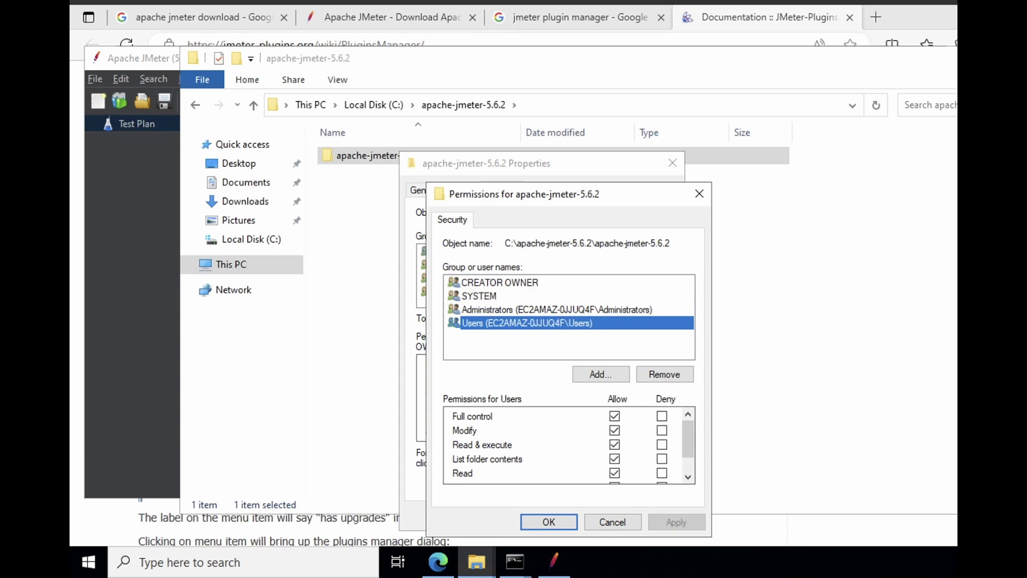
pyautogui.press('Return')
pyautogui.press('Return')
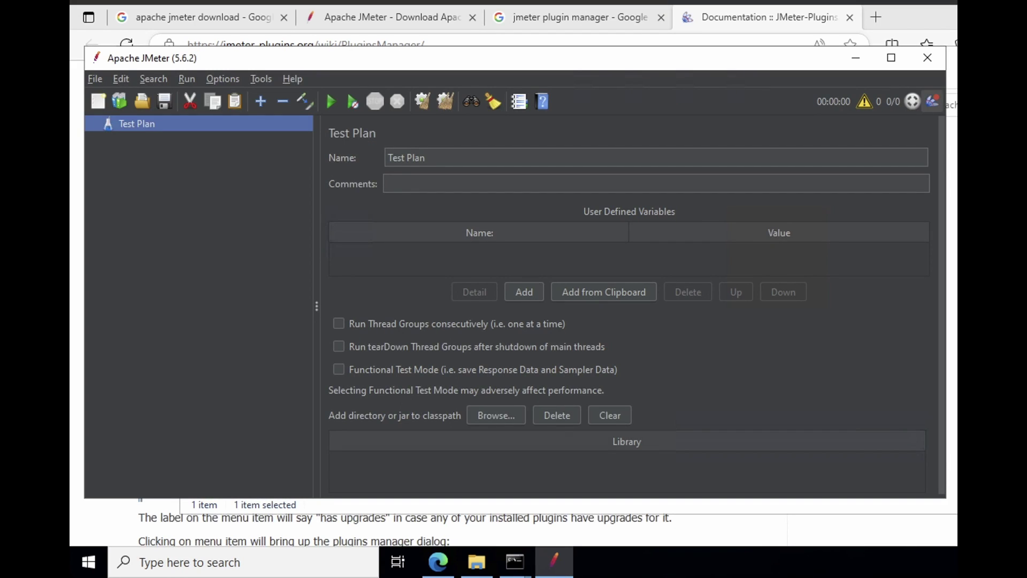
# Open the Plugins Manager in JMeter and browse the list of available plugins
pyautogui.click(932, 101)
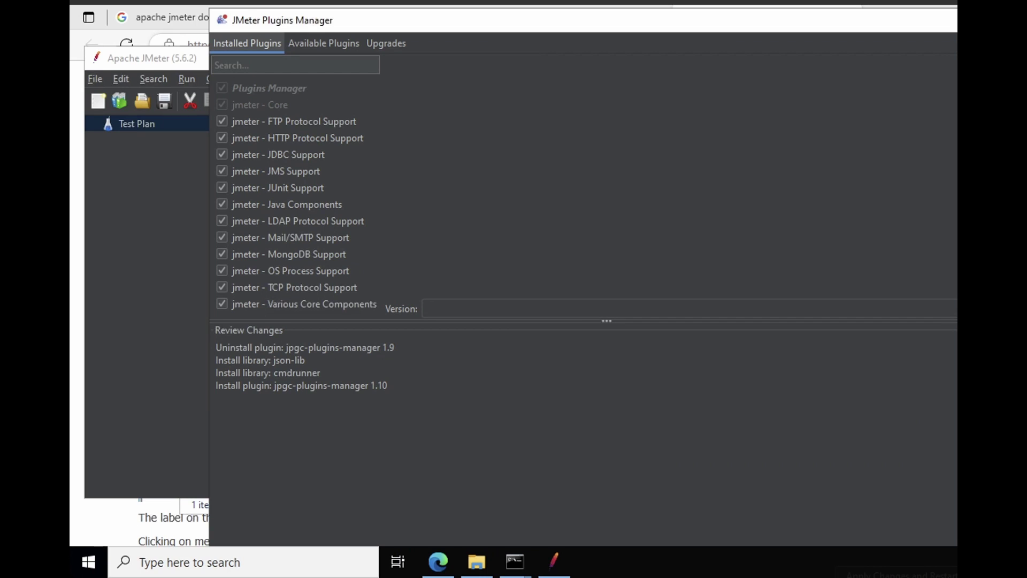
pyautogui.click(323, 43)
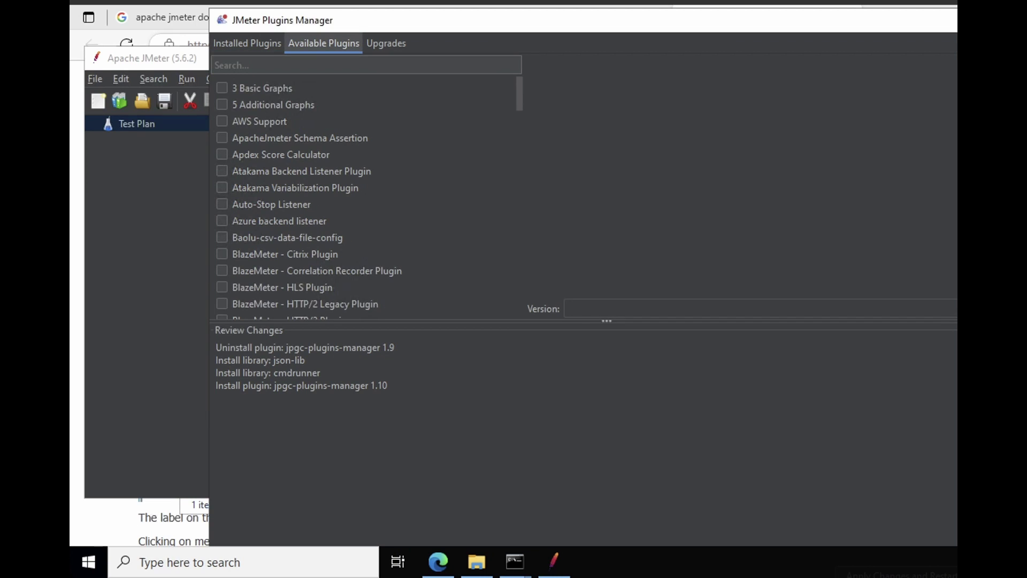
pyautogui.scroll(-8, 367, 198)
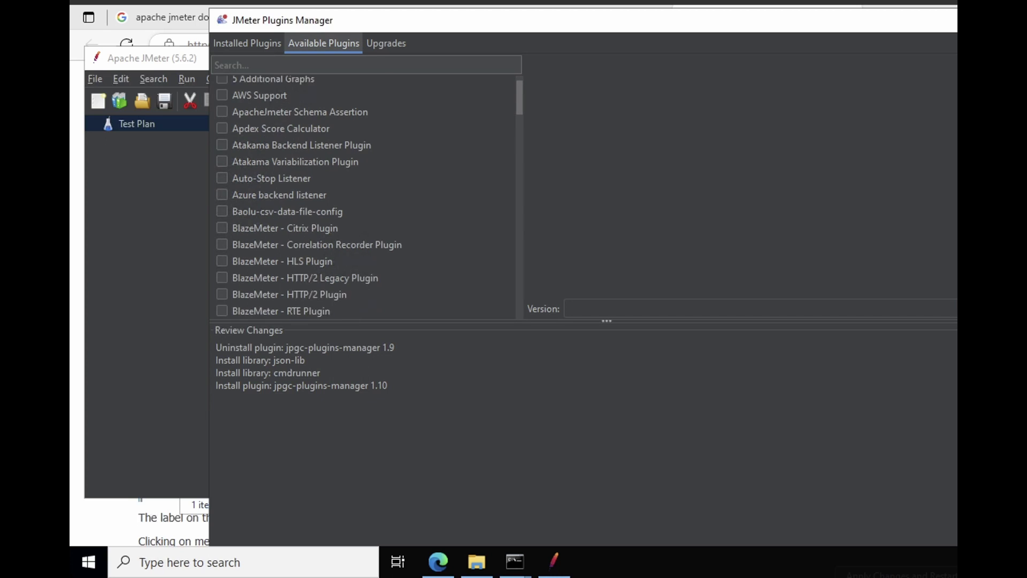
pyautogui.scroll(-10, 366, 198)
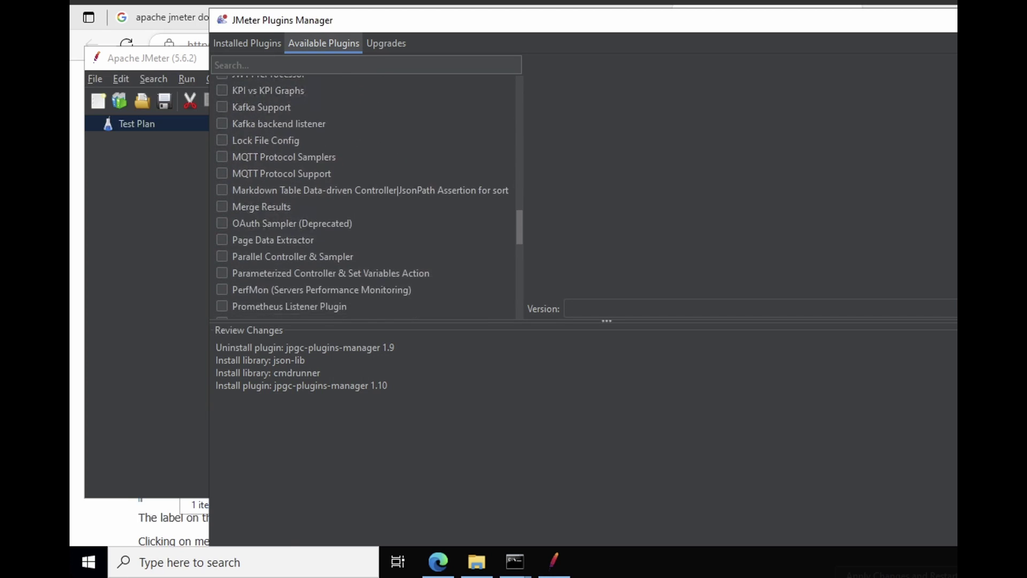
pyautogui.scroll(9, 366, 198)
pyautogui.scroll(8, 367, 198)
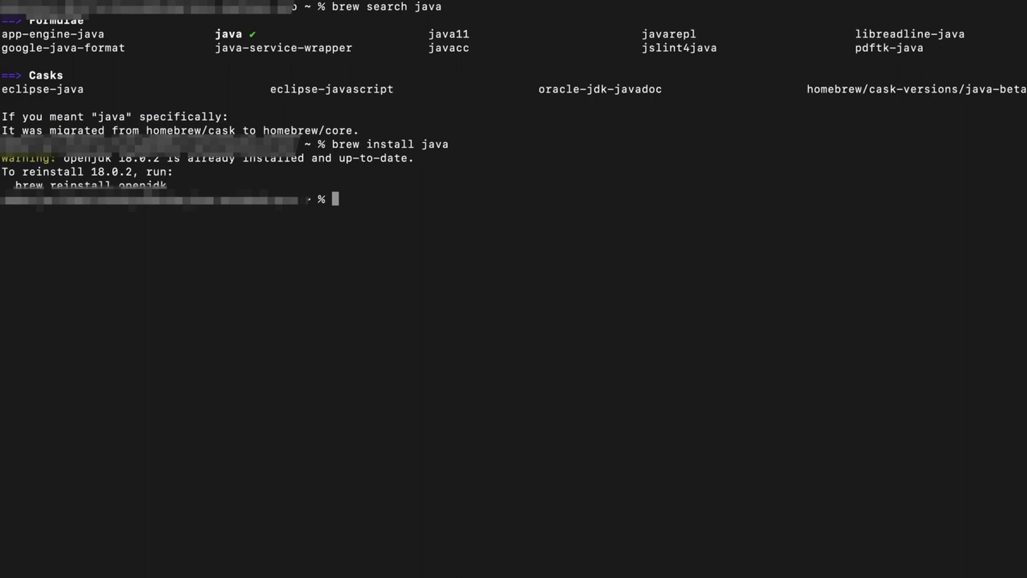
# Switch to the macOS Terminal and run the java command to check the Java installation
pyautogui.write('java')
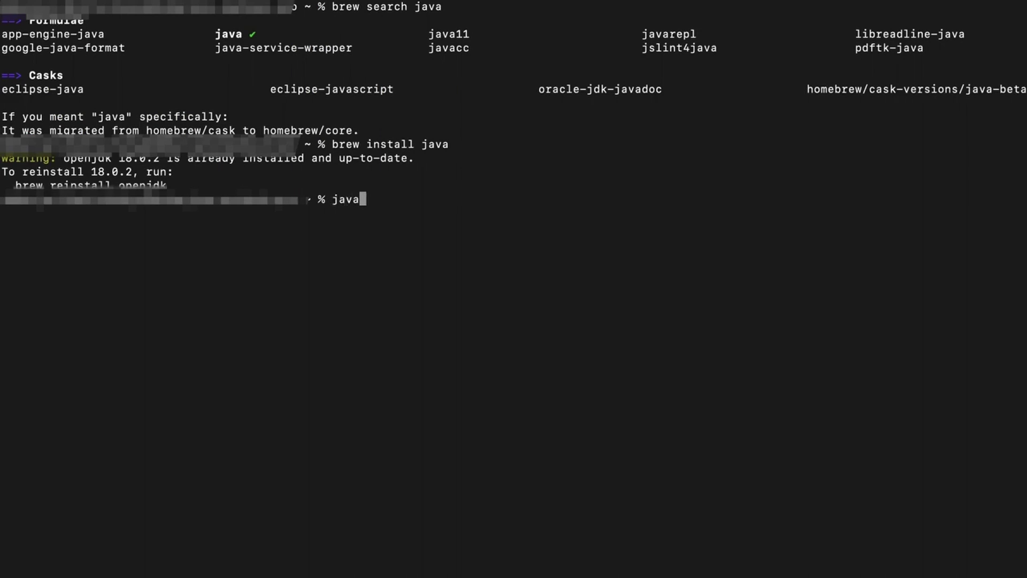
pyautogui.press('Return')
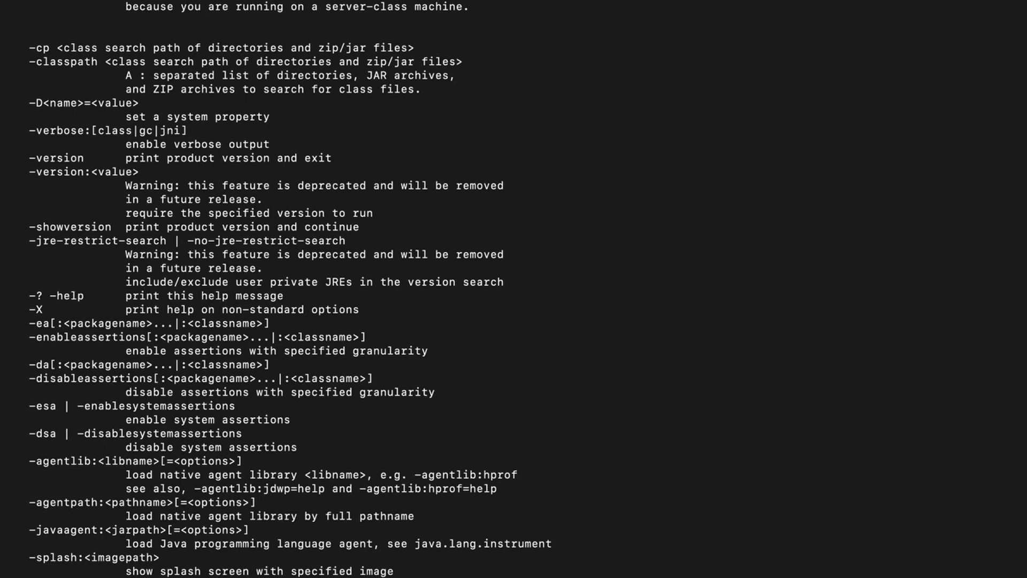
# Install JMeter through Homebrew with brew install jmeter and launch it with the jmeter command
pyautogui.write('brew i')
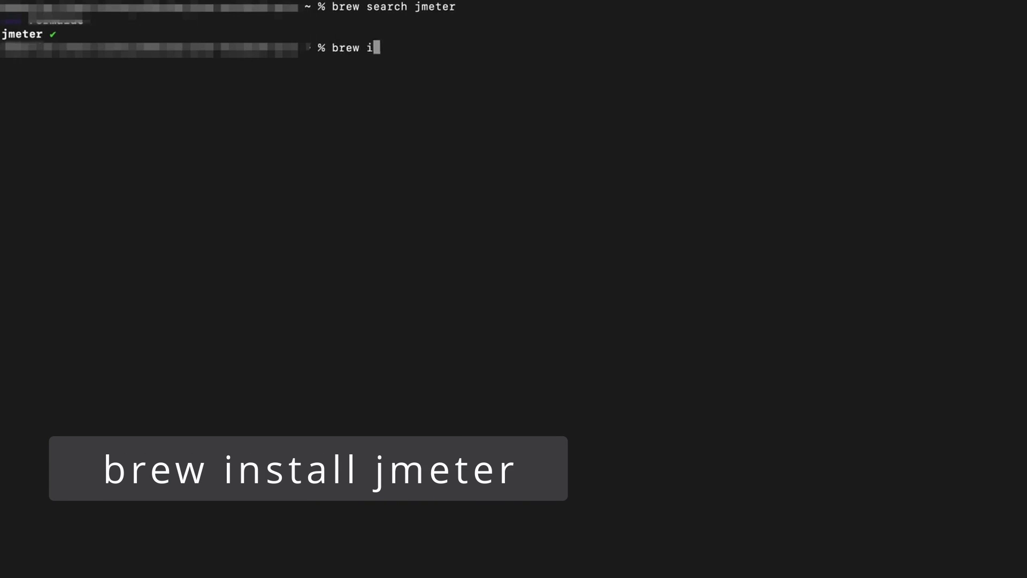
pyautogui.write('nstall jmeter')
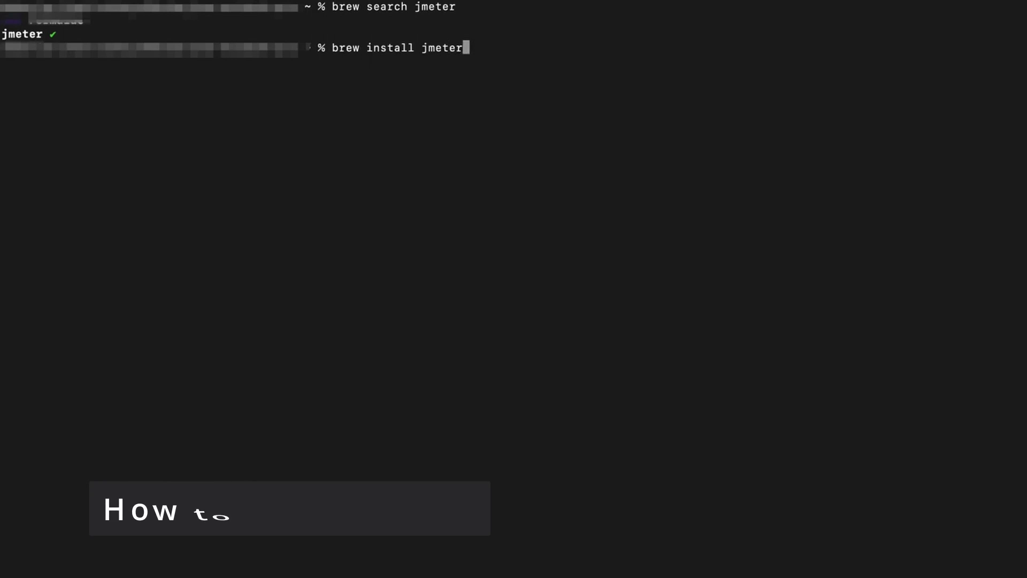
pyautogui.press('Return')
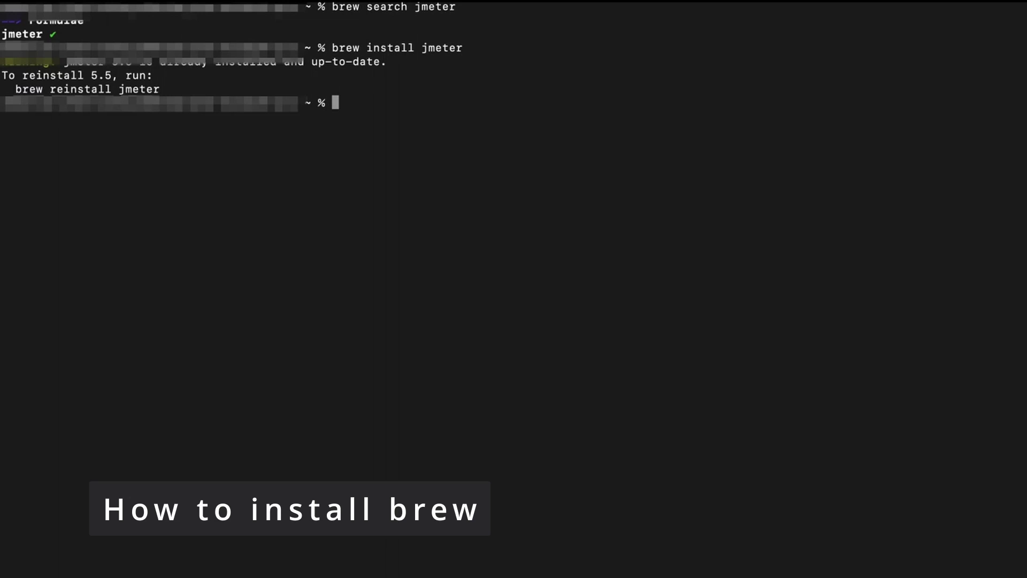
pyautogui.write('jmeter')
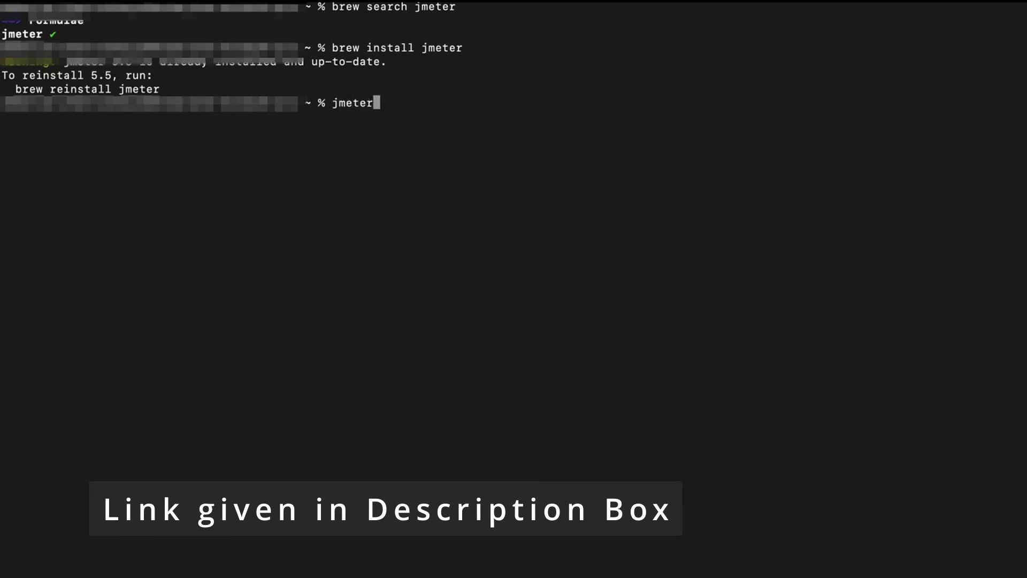
pyautogui.press('Return')
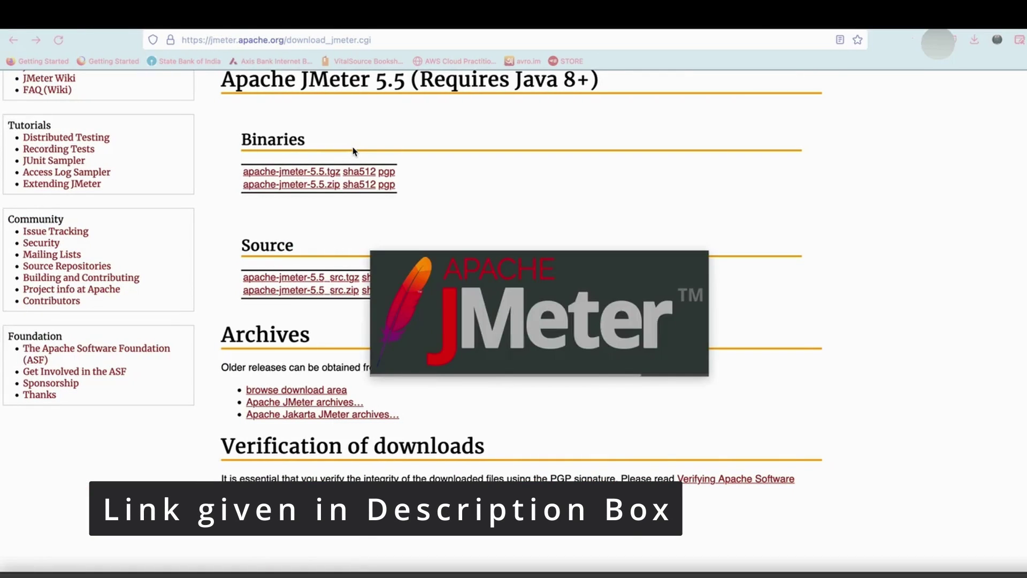